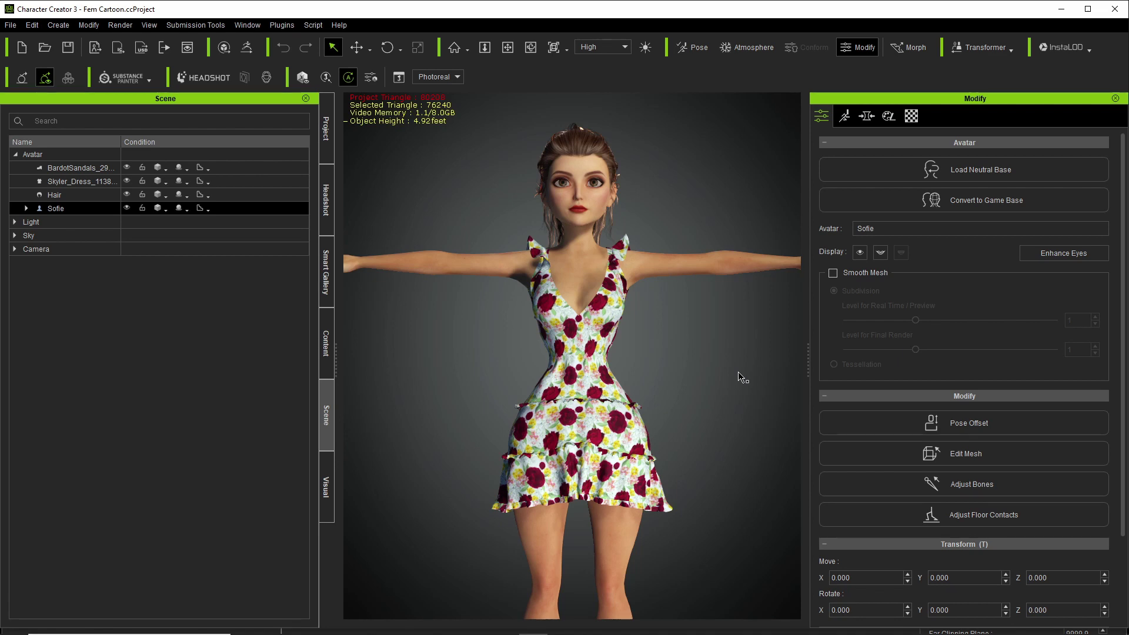
# Convert Sofie to a single-material game base with a 2048 max texture size, accepting the skin weight warning.
pyautogui.click(823, 181)
pyautogui.click(980, 208)
pyautogui.click(917, 466)
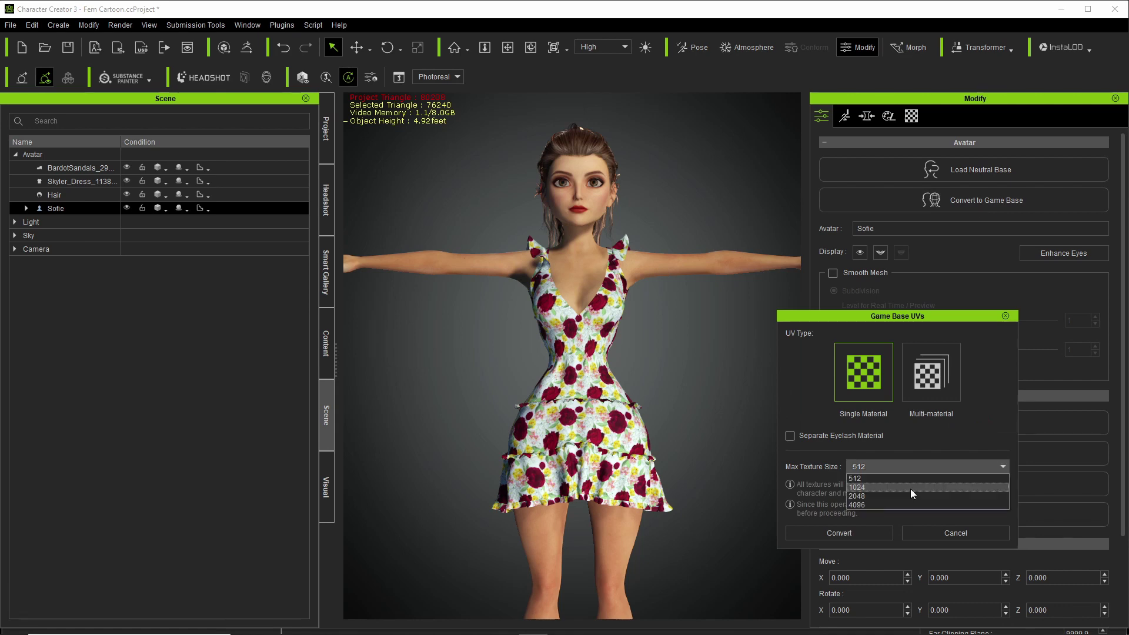
pyautogui.click(911, 497)
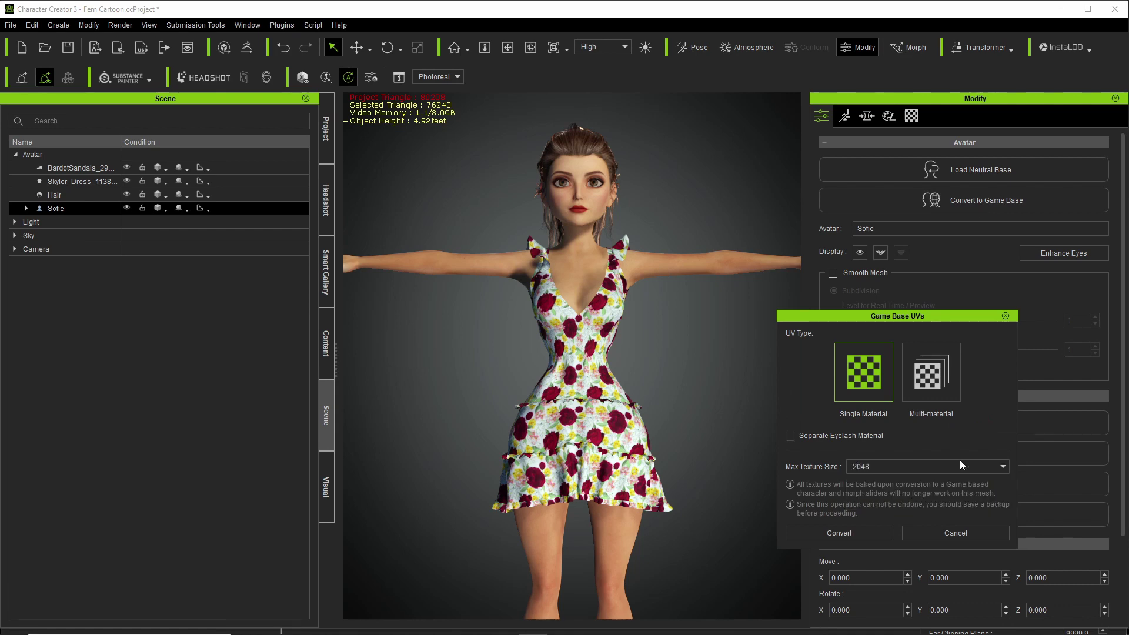
pyautogui.click(867, 532)
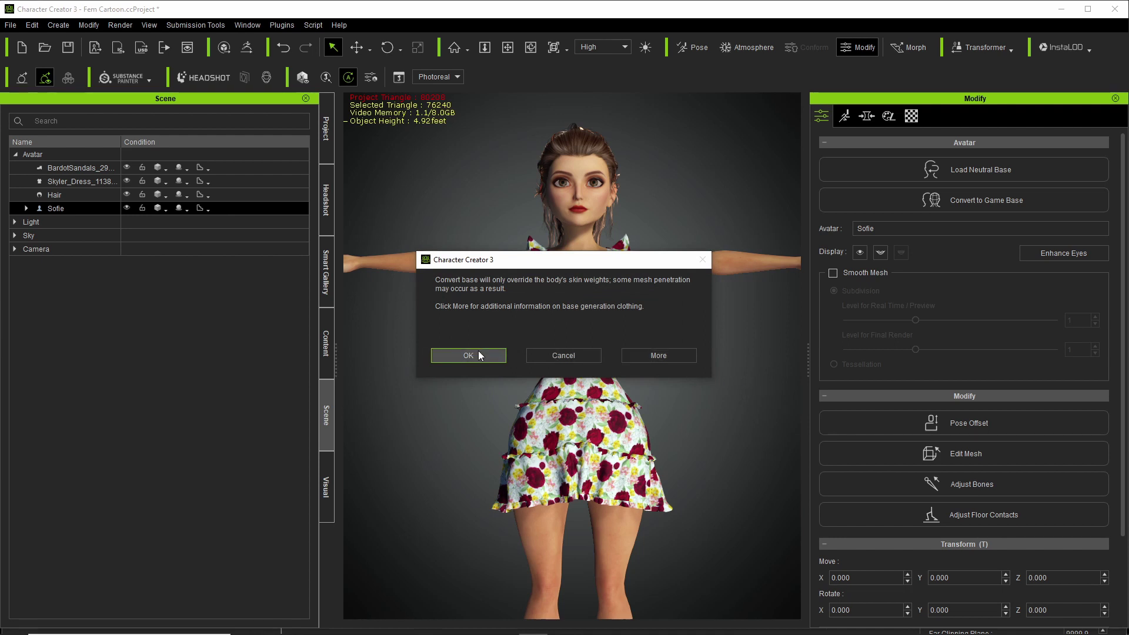
pyautogui.click(478, 355)
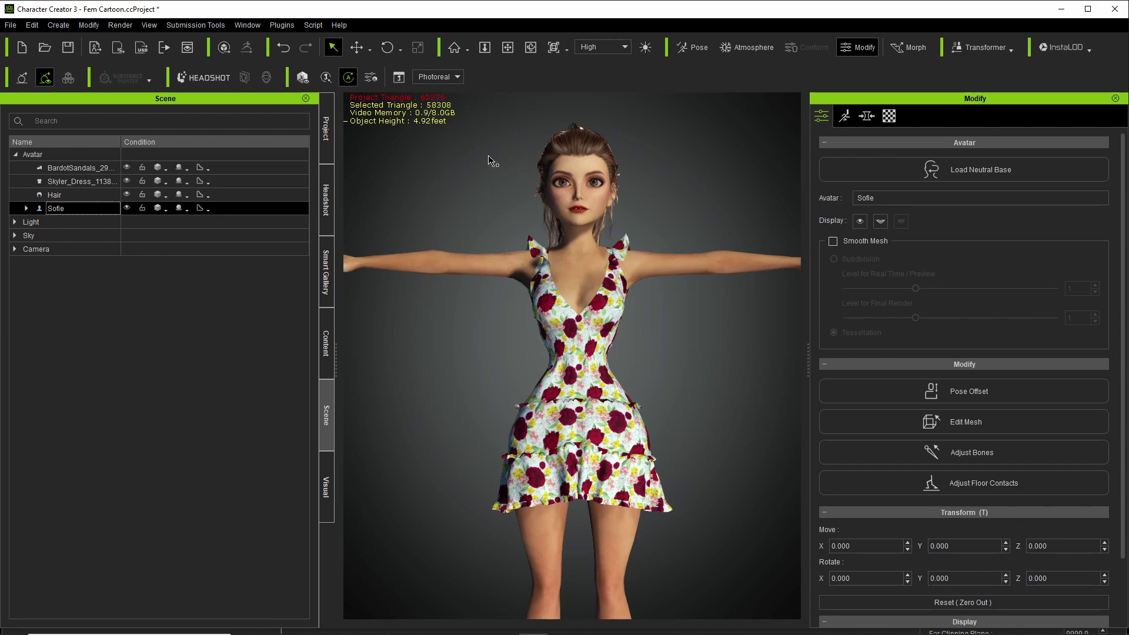
# Reduce Sofie's sandals, dress and hair to 50 percent with Polygon Reduction-Wearables, then reselect Sofie.
pyautogui.click(92, 26)
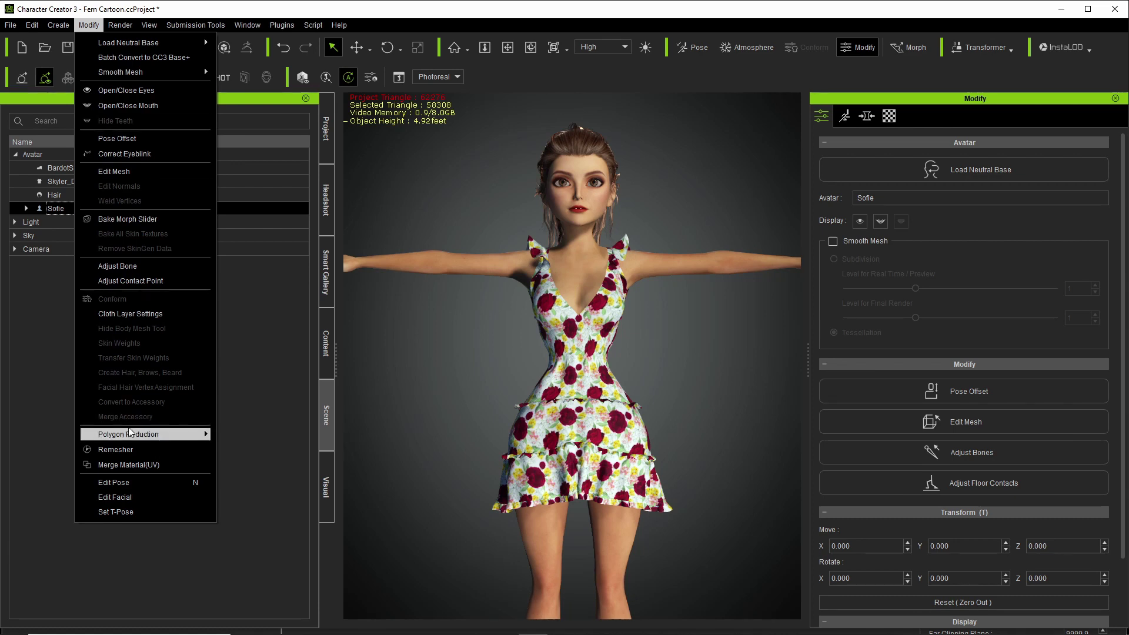
pyautogui.moveTo(131, 432)
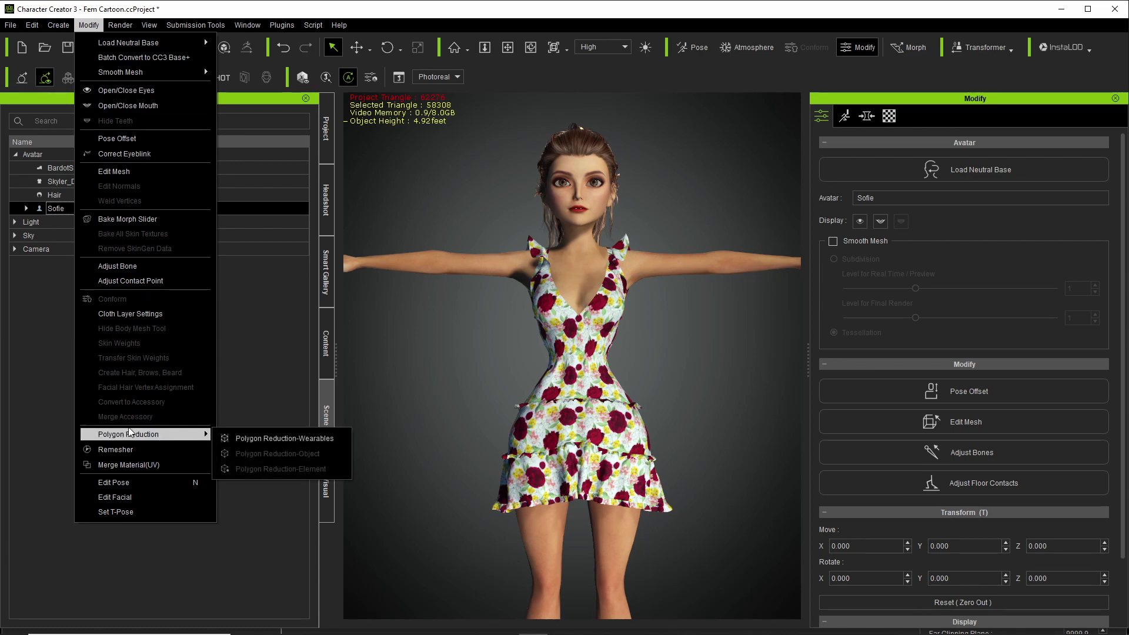
pyautogui.click(306, 439)
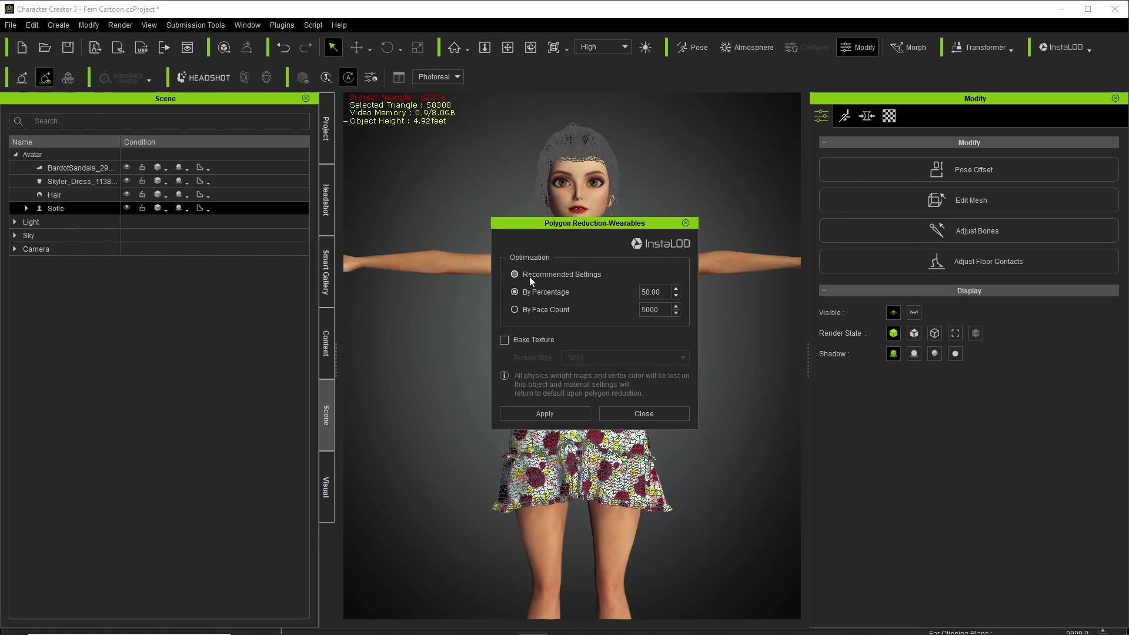
pyautogui.click(569, 414)
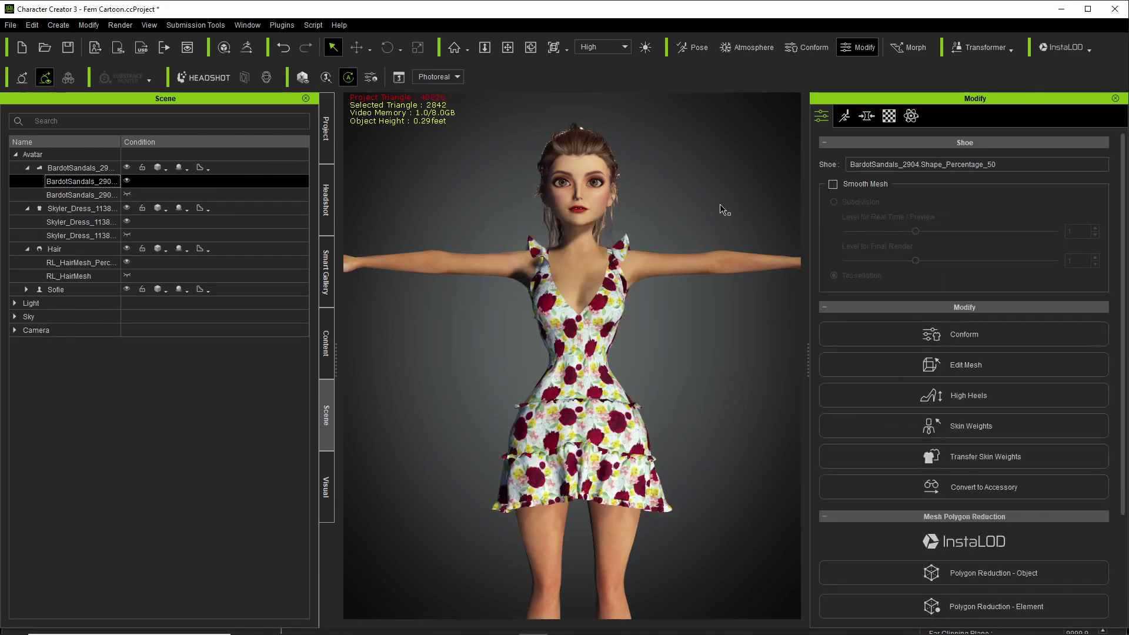
pyautogui.click(590, 256)
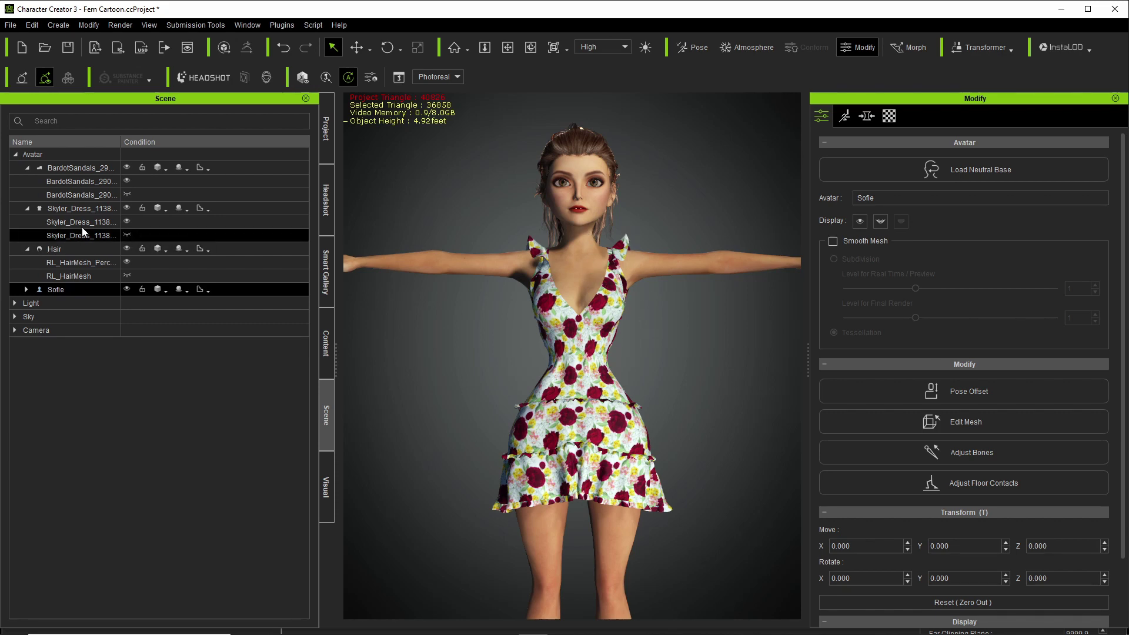
# Show the sandals-to-Sofie items as wireframe to inspect them, then return them to smooth shading.
pyautogui.click(83, 168)
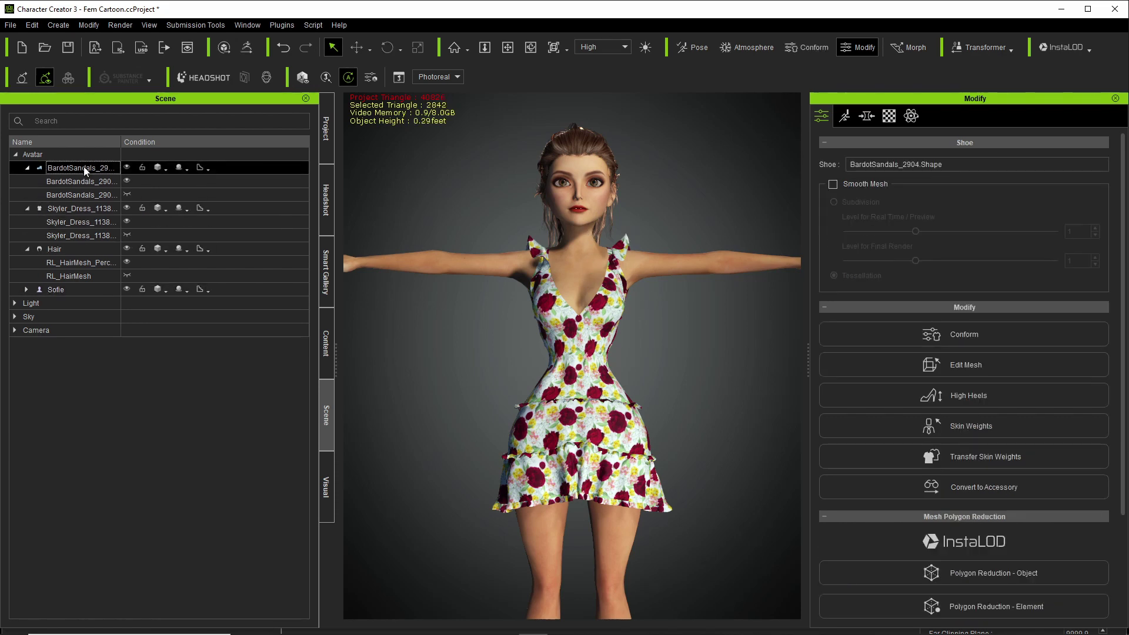
pyautogui.keyDown('shift'); pyautogui.click(88, 285); pyautogui.keyUp('shift')
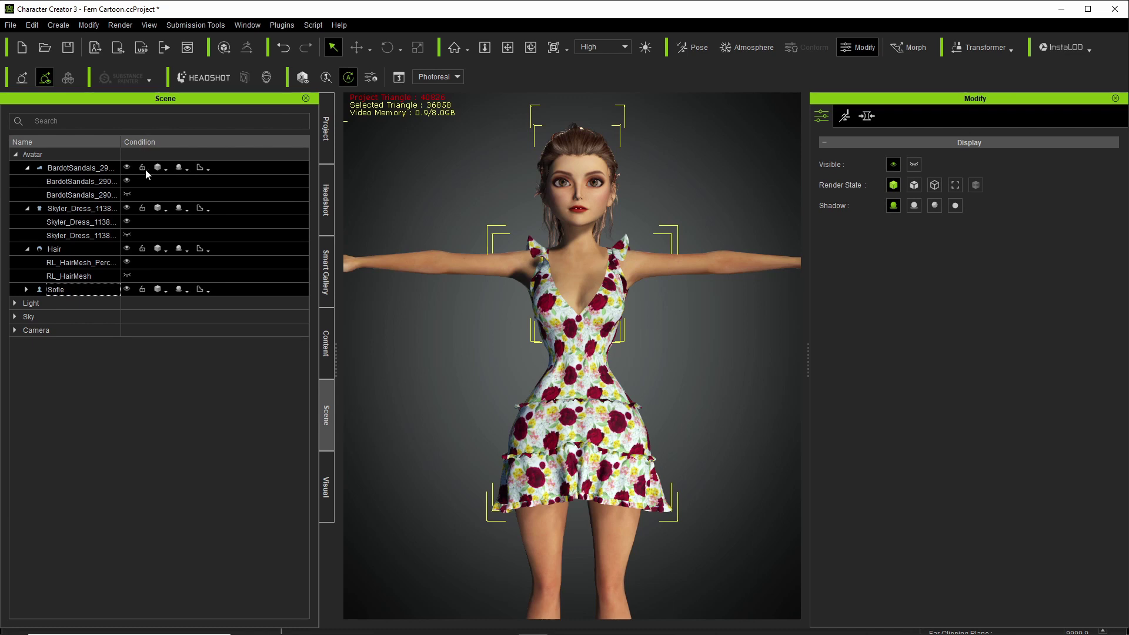
pyautogui.click(165, 169)
pyautogui.click(204, 220)
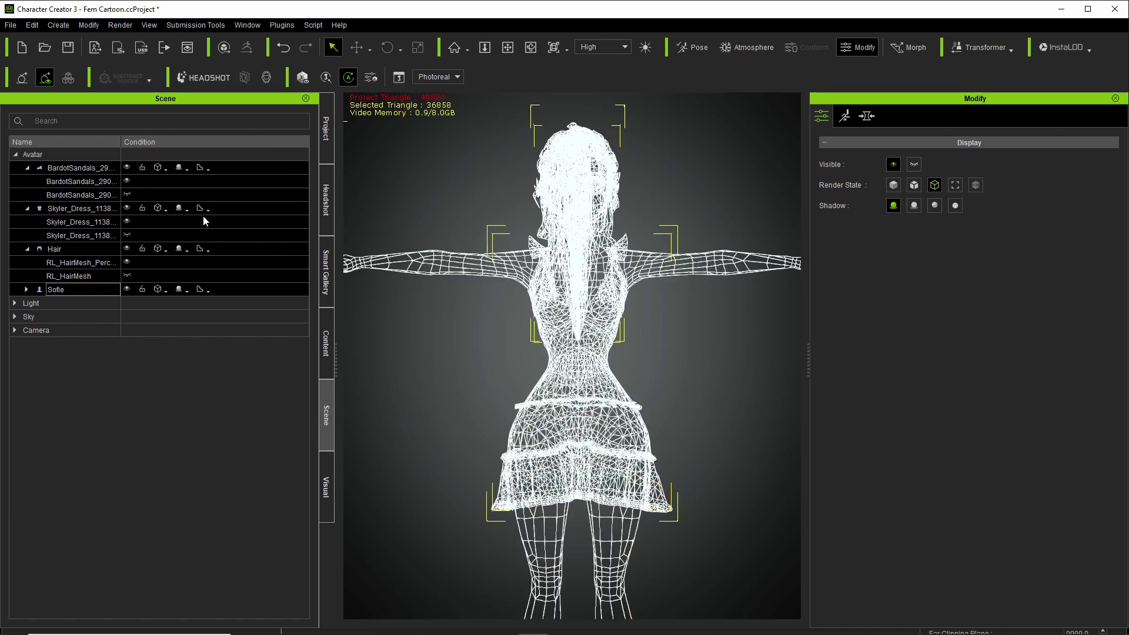
pyautogui.scroll(-5, 680, 456)
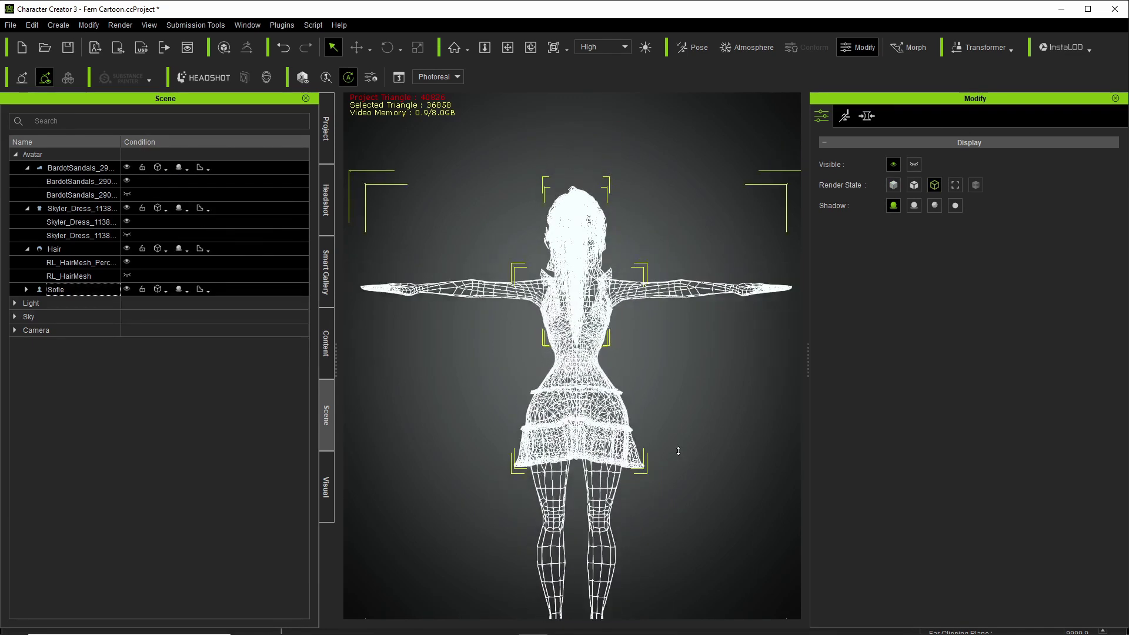
pyautogui.scroll(-4, 678, 451)
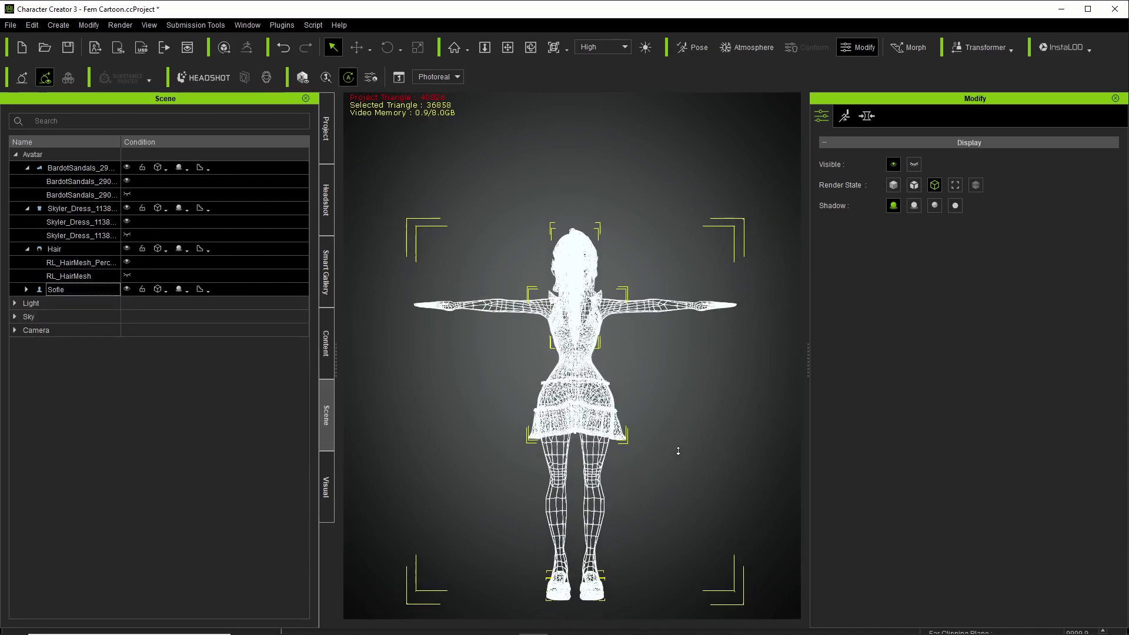
pyautogui.scroll(6, 678, 451)
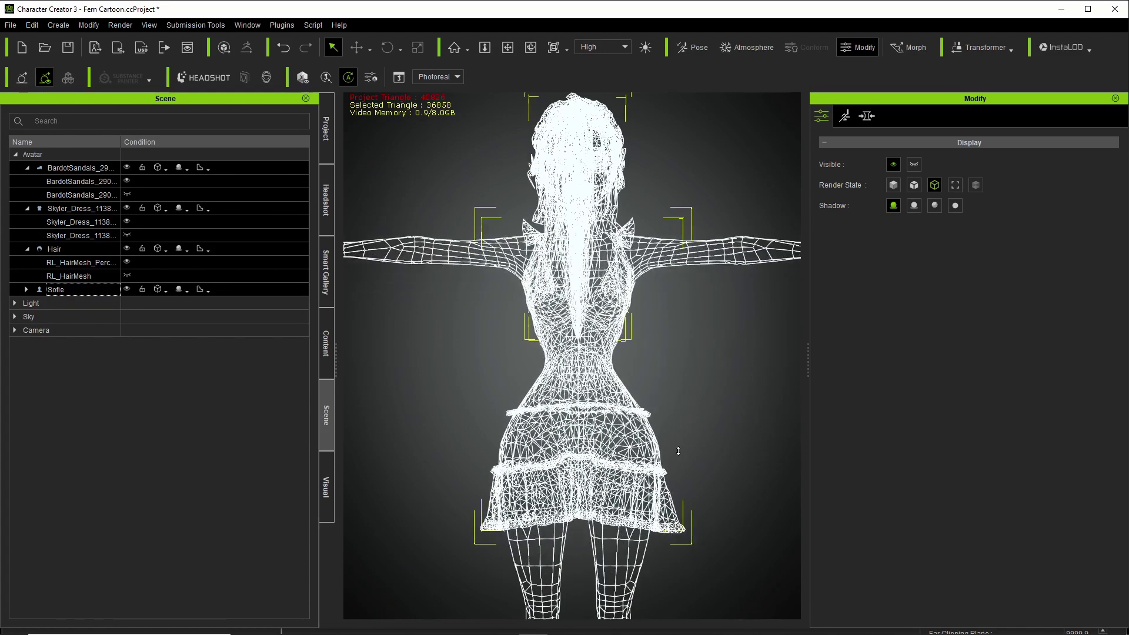
pyautogui.click(167, 169)
pyautogui.click(173, 180)
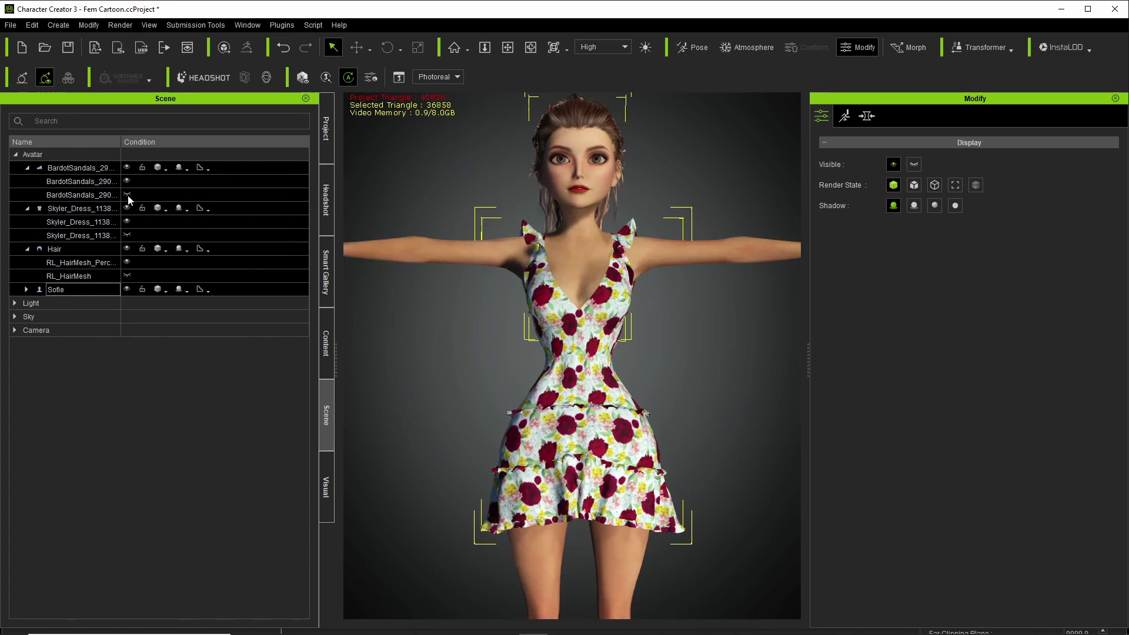
# Delete the original high-poly sandal, dress and hair meshes.
pyautogui.click(146, 195)
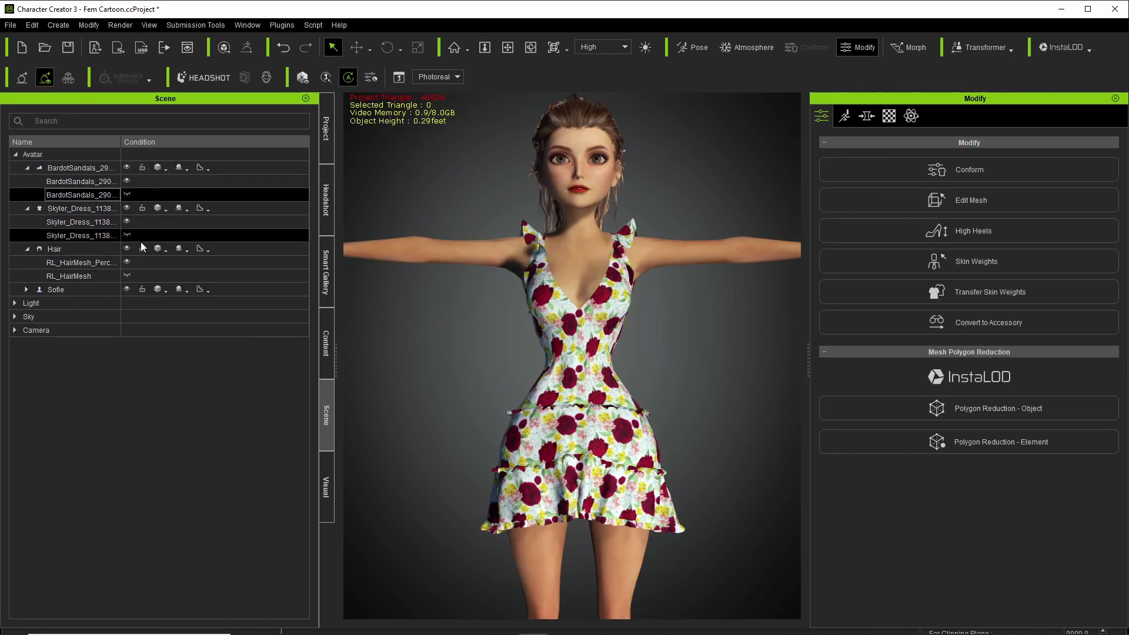
pyautogui.moveTo(120, 142); pyautogui.dragTo(227, 156)
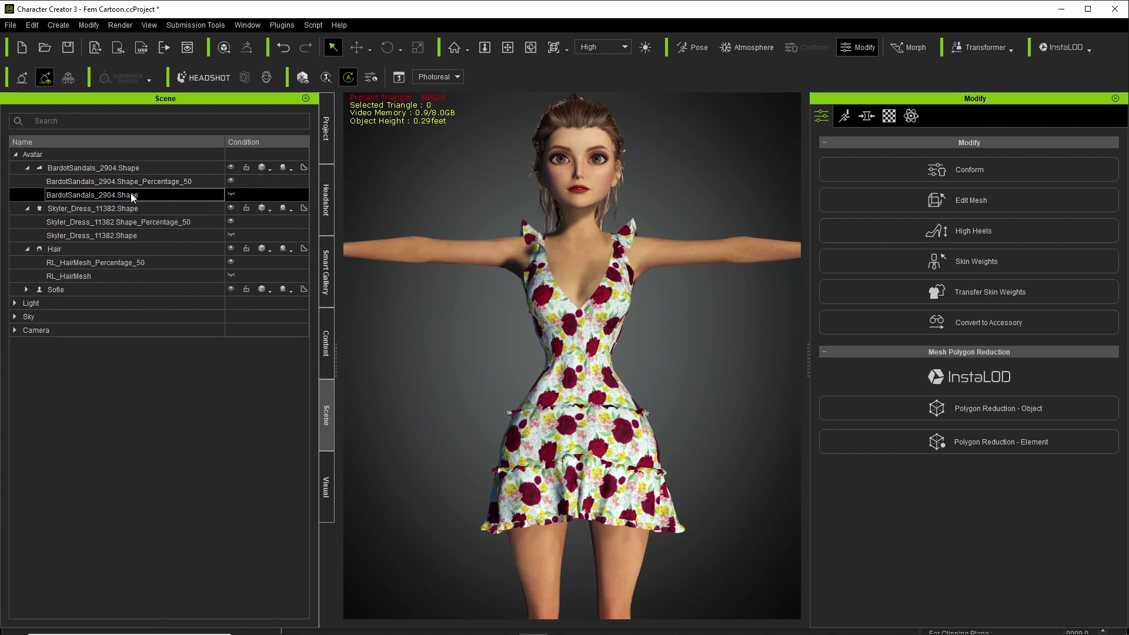
pyautogui.keyDown('ctrl'); pyautogui.click(135, 235); pyautogui.keyUp('ctrl')
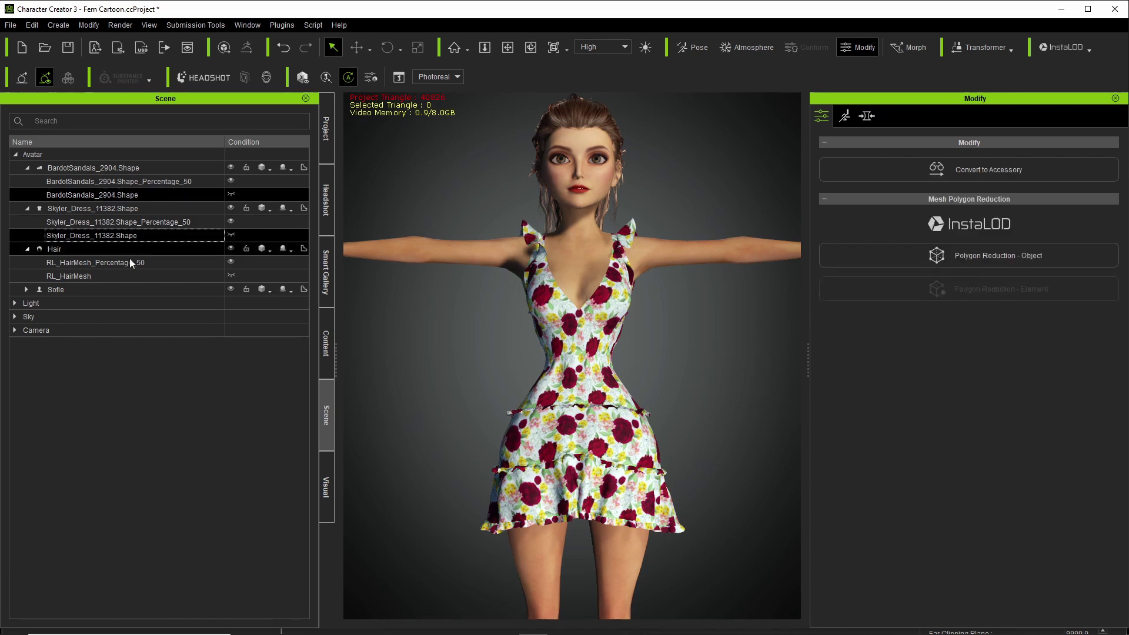
pyautogui.keyDown('ctrl'); pyautogui.click(125, 274); pyautogui.keyUp('ctrl')
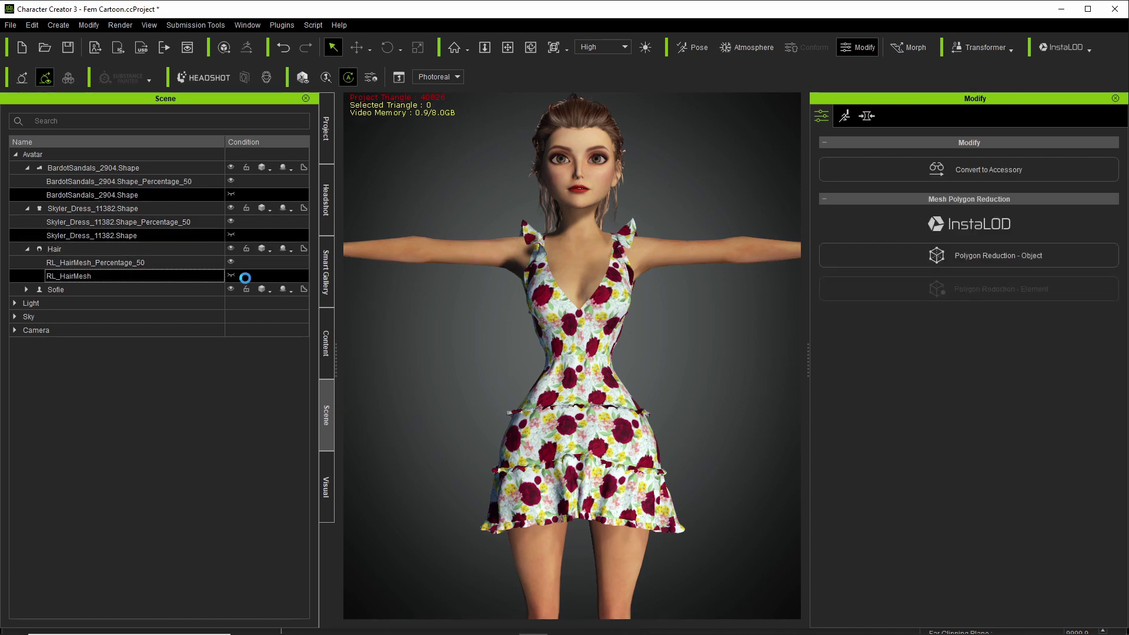
pyautogui.press('Delete')
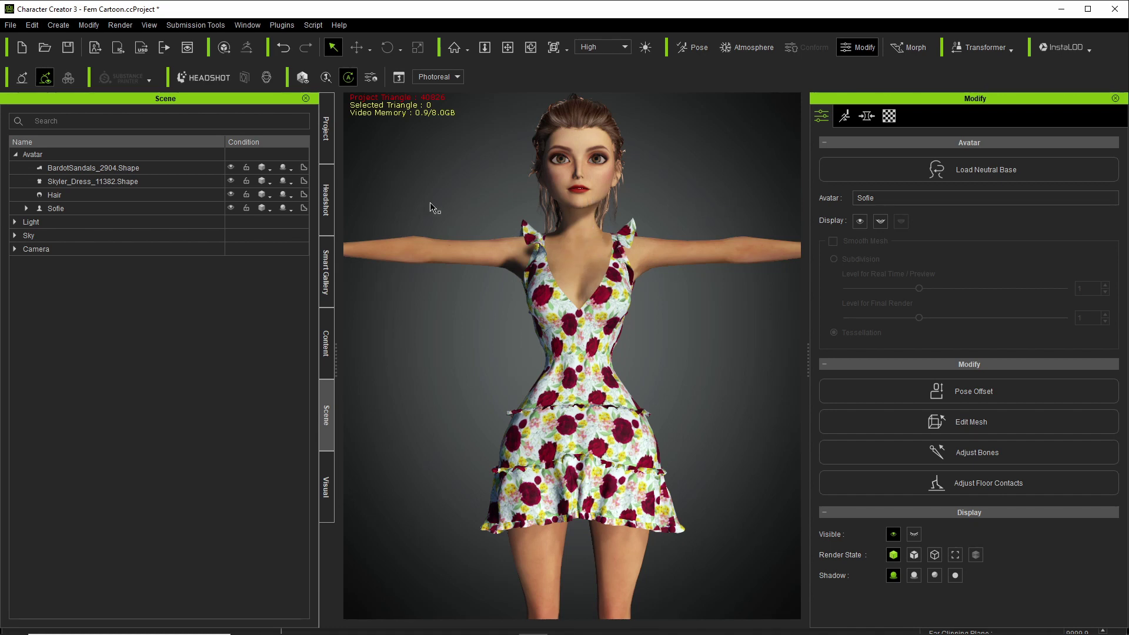
# In iAvatar export settings, enable InstaLOD remeshing with fuzzy target Normal and 2048 bake texture size.
pyautogui.click(589, 236)
pyautogui.click(11, 24)
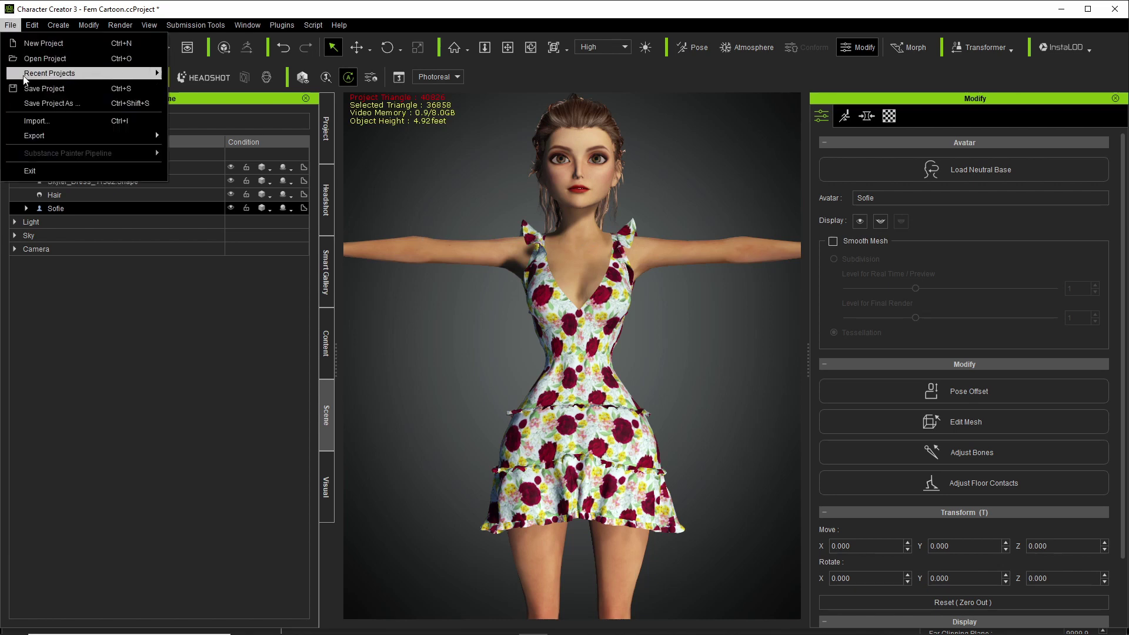
pyautogui.moveTo(88, 135)
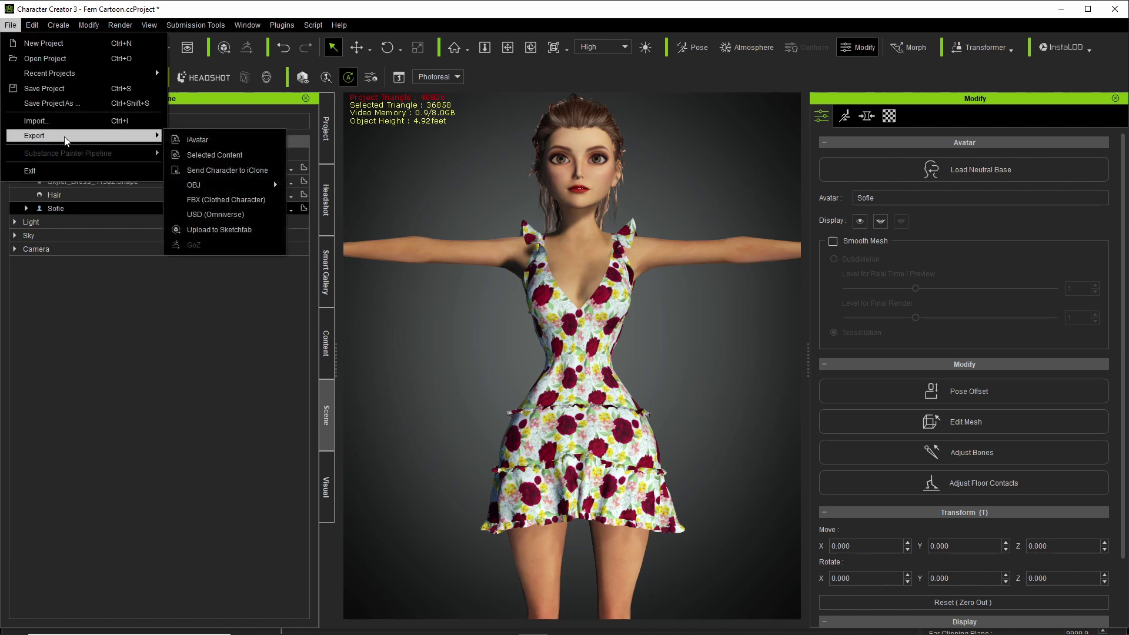
pyautogui.click(200, 142)
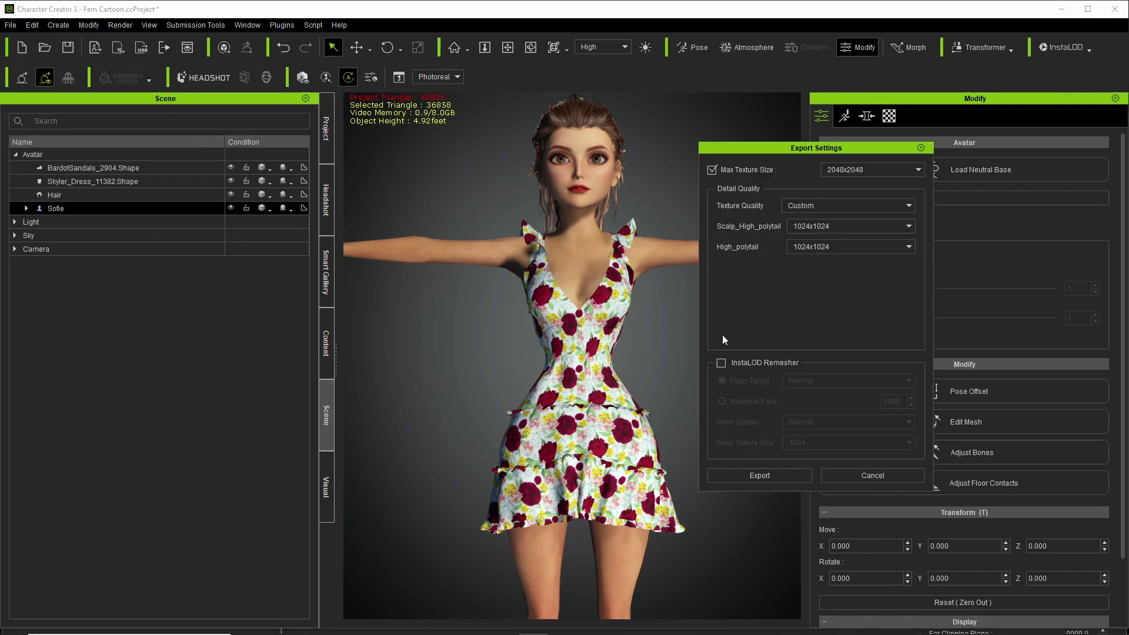
pyautogui.click(720, 363)
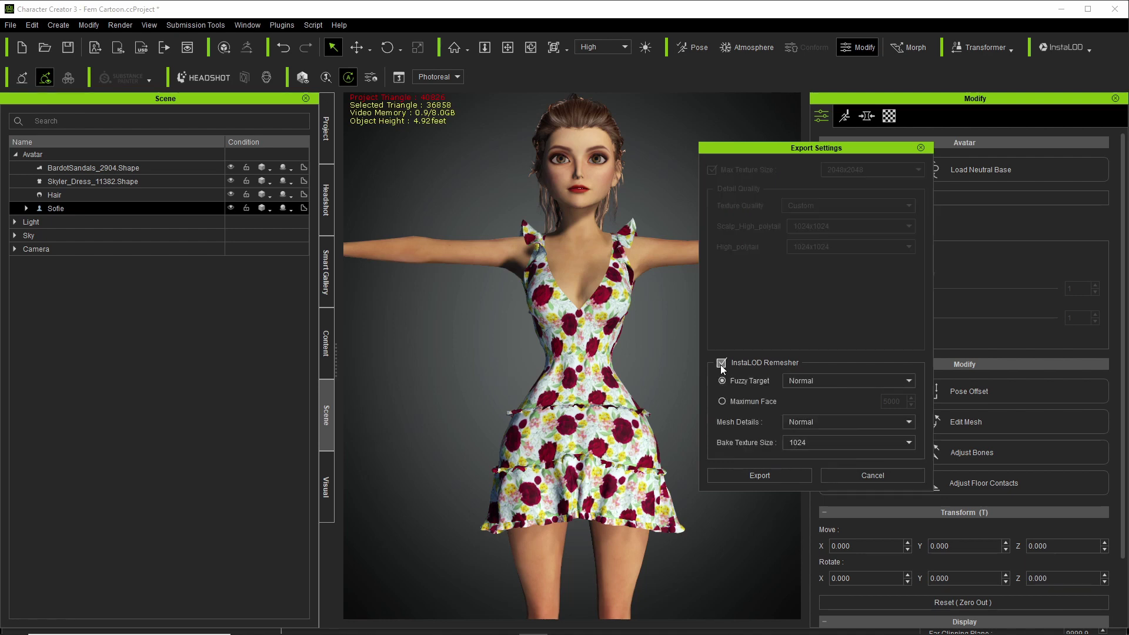
pyautogui.click(846, 381)
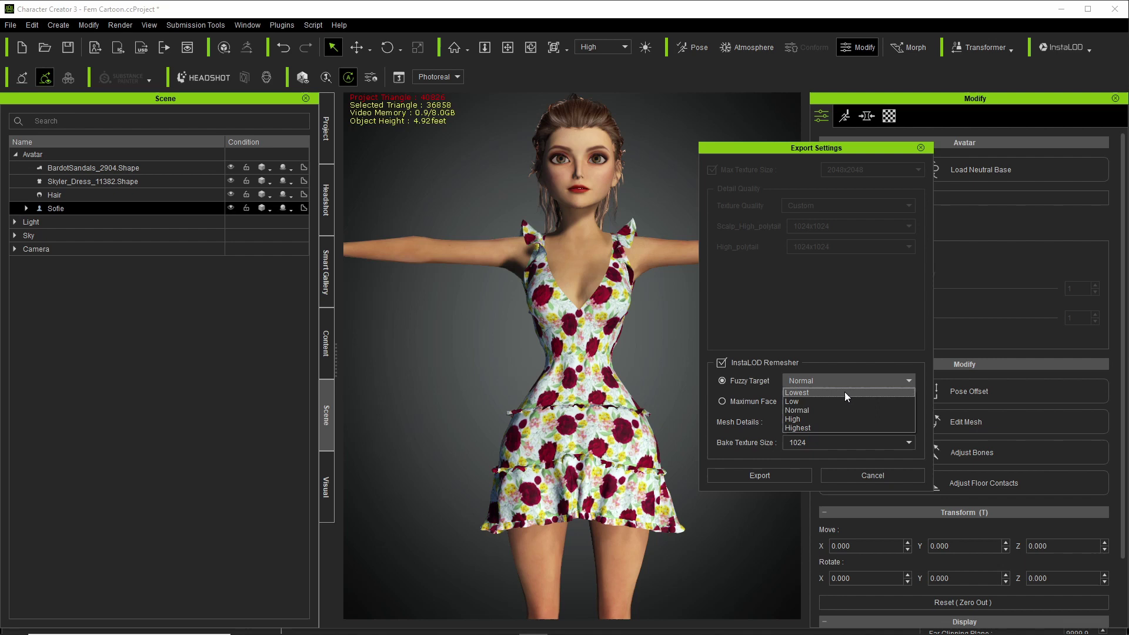
pyautogui.click(845, 392)
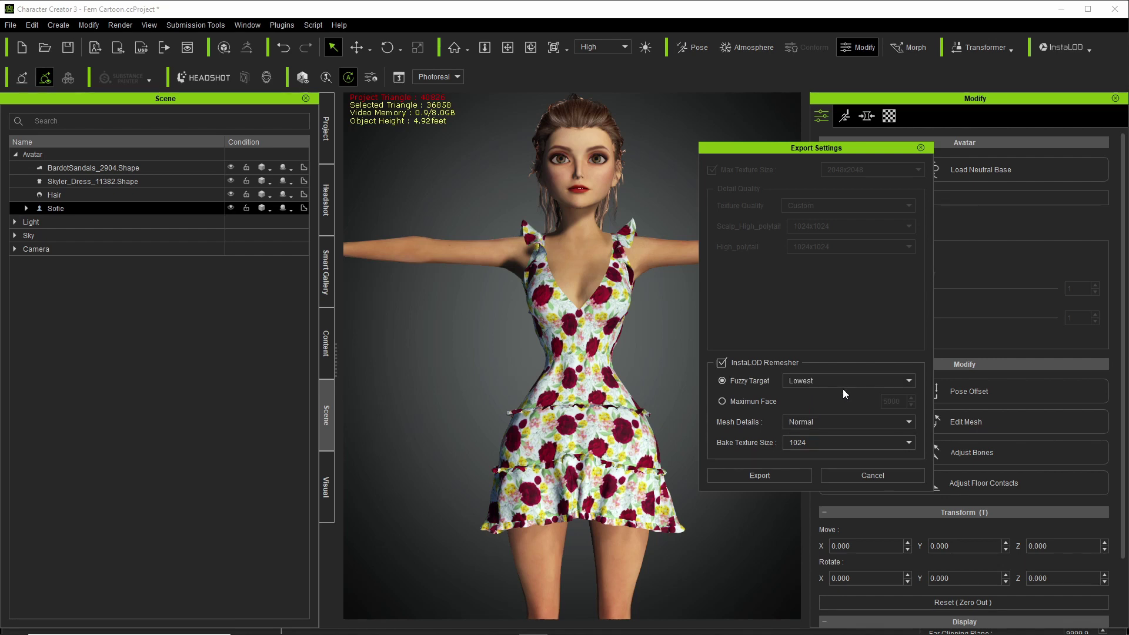
pyautogui.click(840, 383)
pyautogui.click(838, 402)
pyautogui.click(834, 382)
pyautogui.click(833, 391)
pyautogui.click(835, 382)
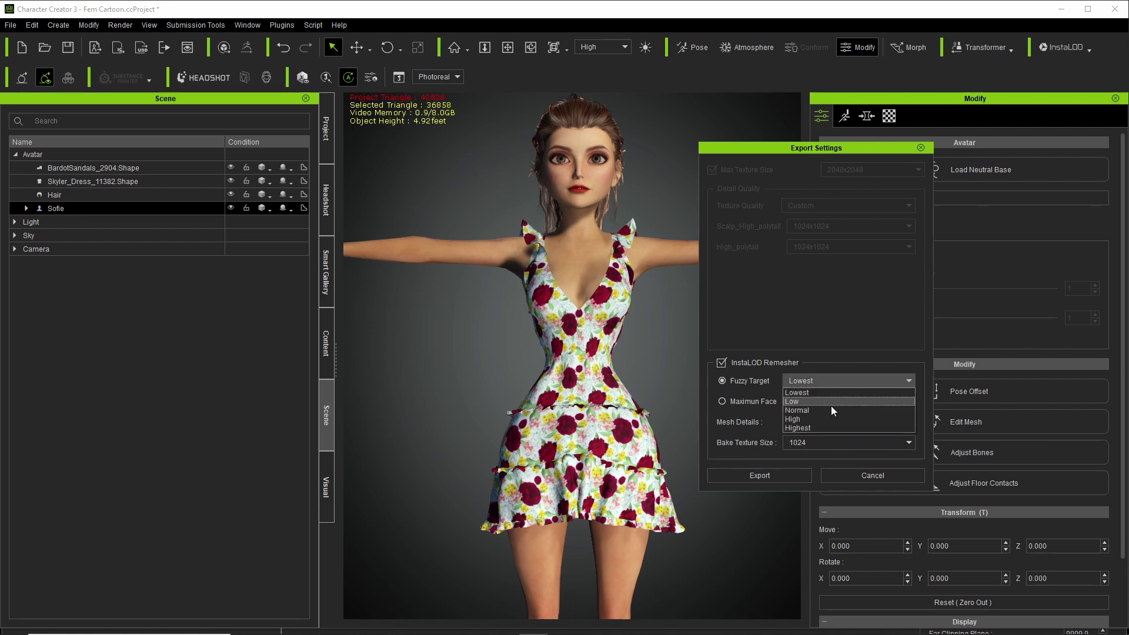
pyautogui.click(831, 408)
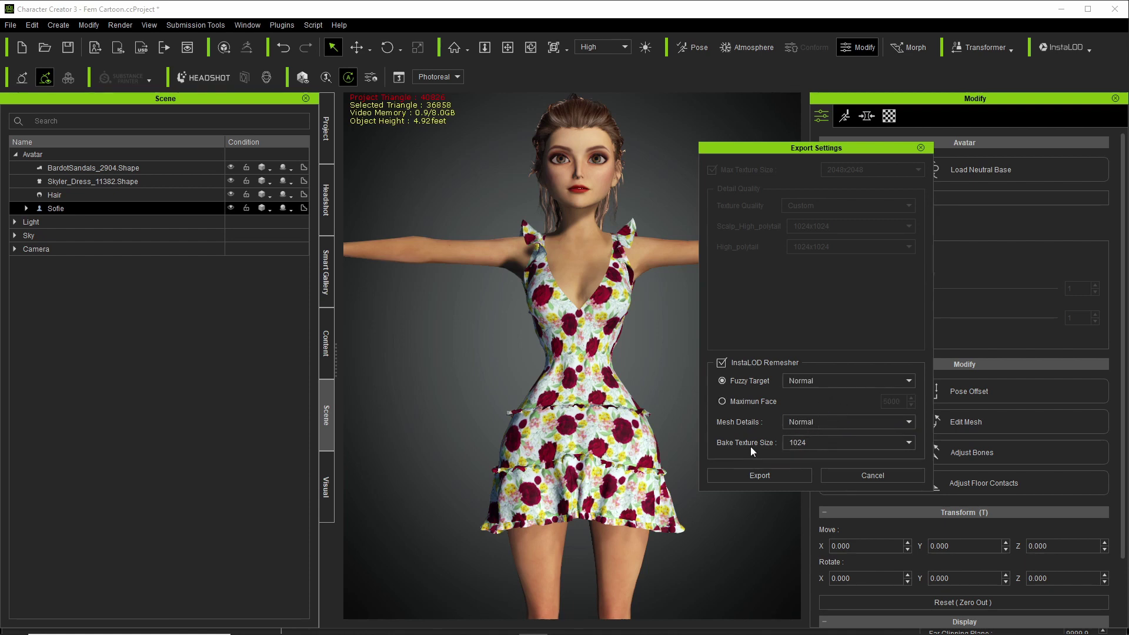
pyautogui.click(844, 444)
pyautogui.click(816, 462)
# Export the avatar, renaming the file to CartoonChickLODNormalLP by dropping 'Fem '.
pyautogui.moveTo(794, 147)
pyautogui.mouseDown()
pyautogui.moveTo(824, 149)
pyautogui.moveTo(801, 148)
pyautogui.mouseUp()
pyautogui.click(787, 475)
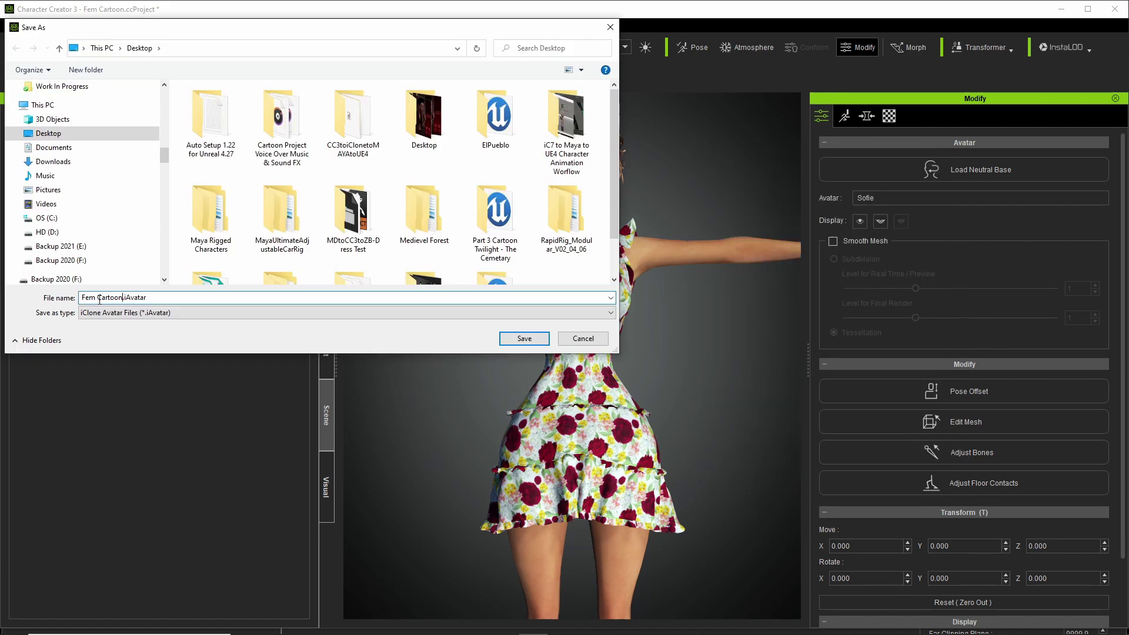
pyautogui.doubleClick(95, 298)
pyautogui.press('BackSpace')
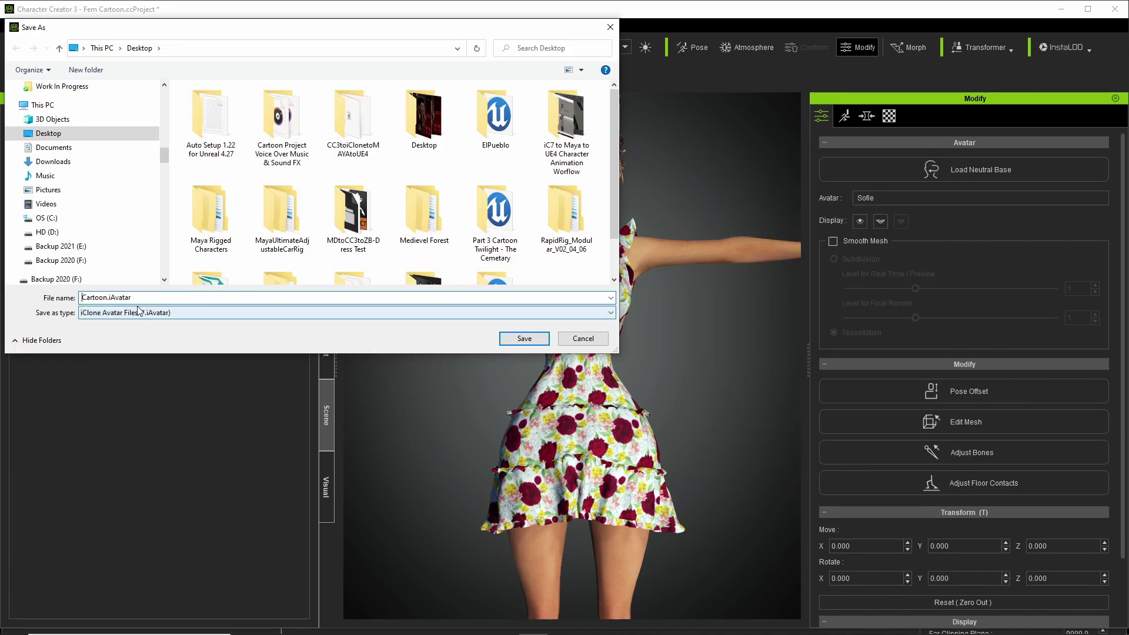
pyautogui.click(106, 298)
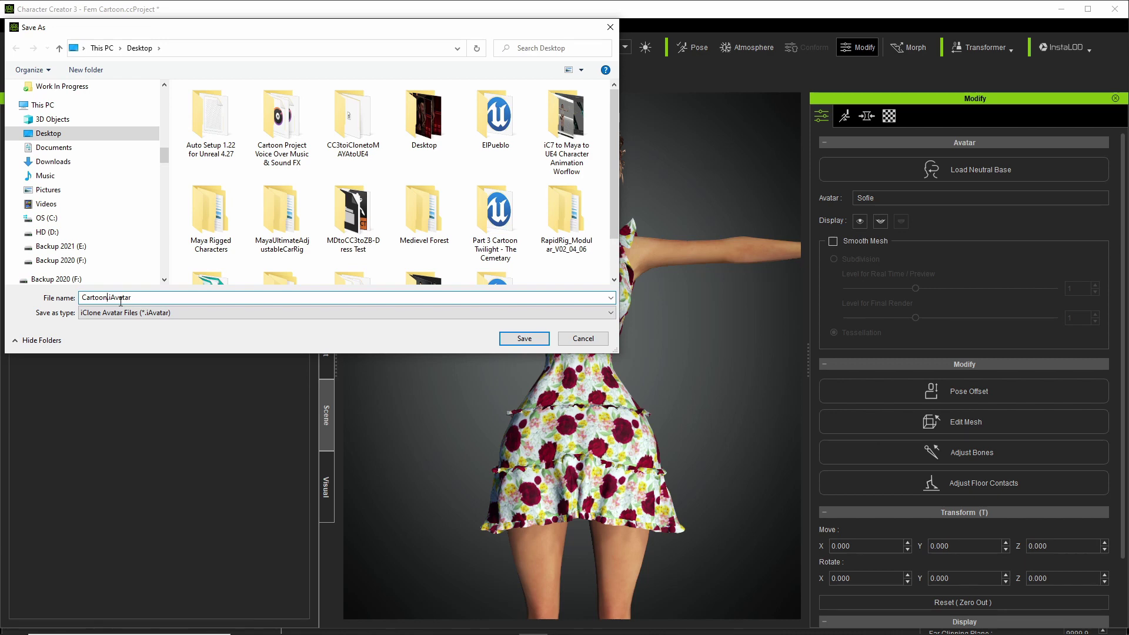
pyautogui.write('ChickLODNormalL')
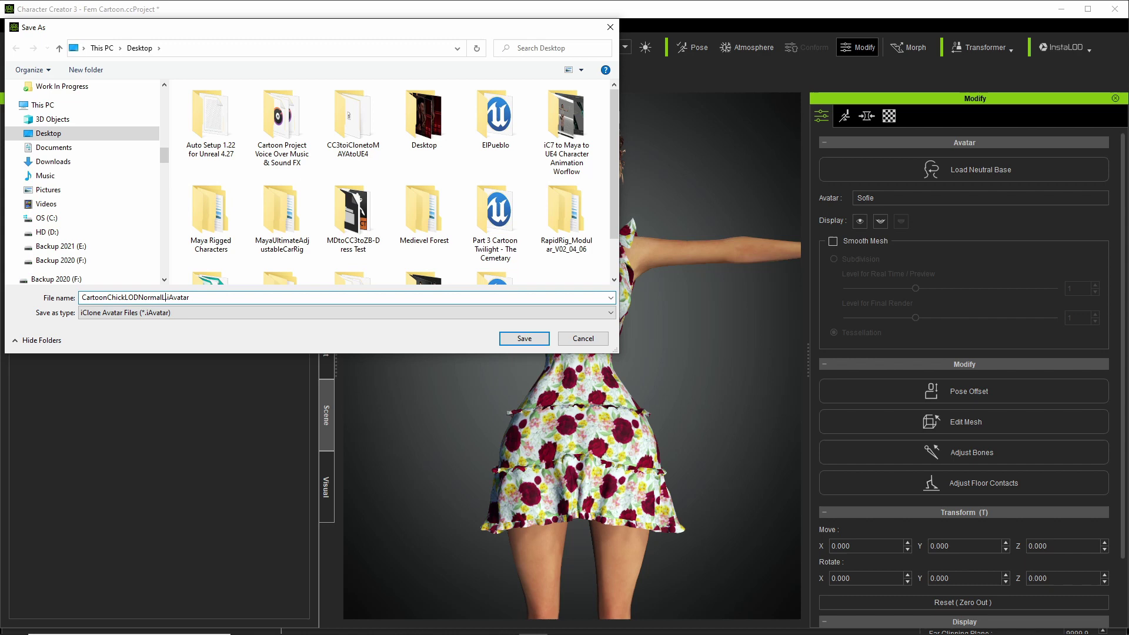
pyautogui.write('P')
# Save the iAvatar, then reduce Sam's wearables to 50 percent by percentage.
pyautogui.click(524, 339)
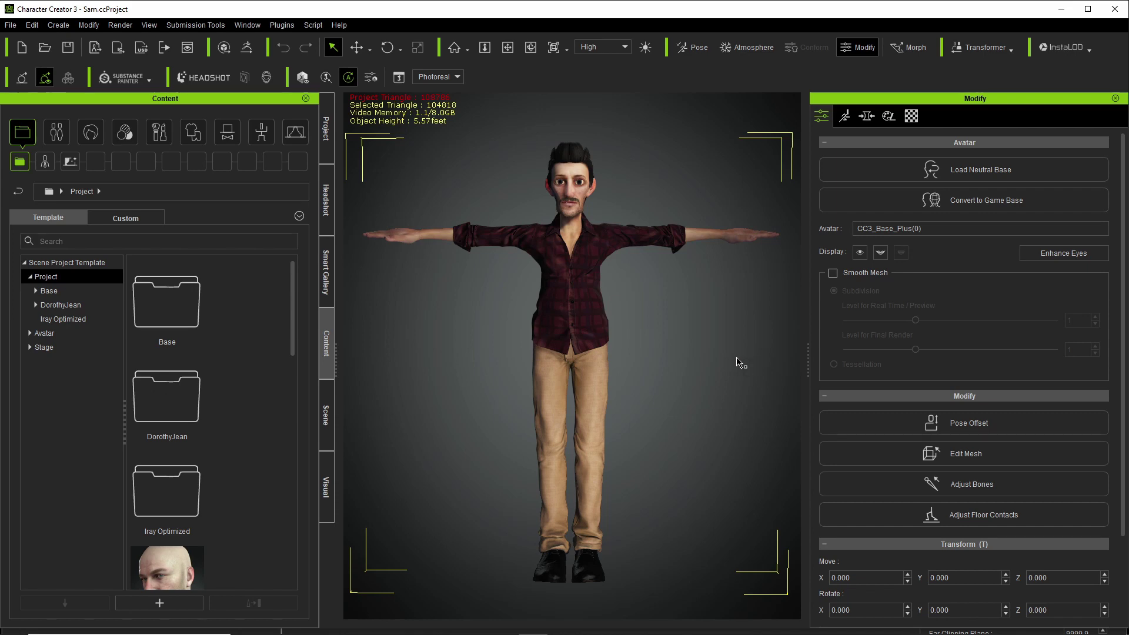
pyautogui.click(89, 24)
pyautogui.moveTo(128, 434)
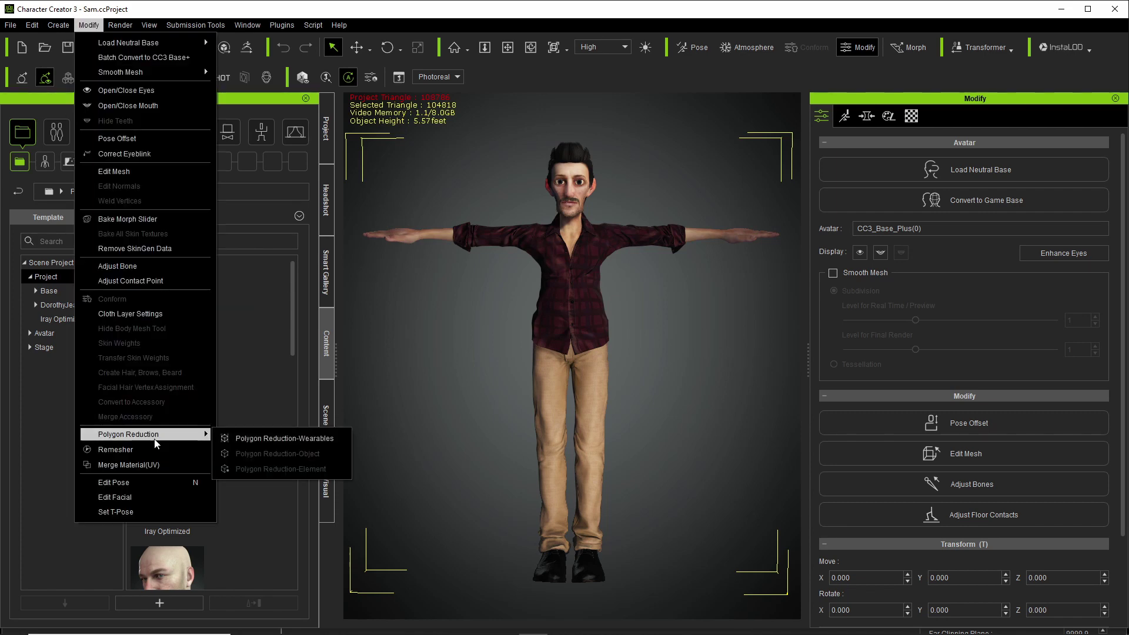
pyautogui.click(248, 439)
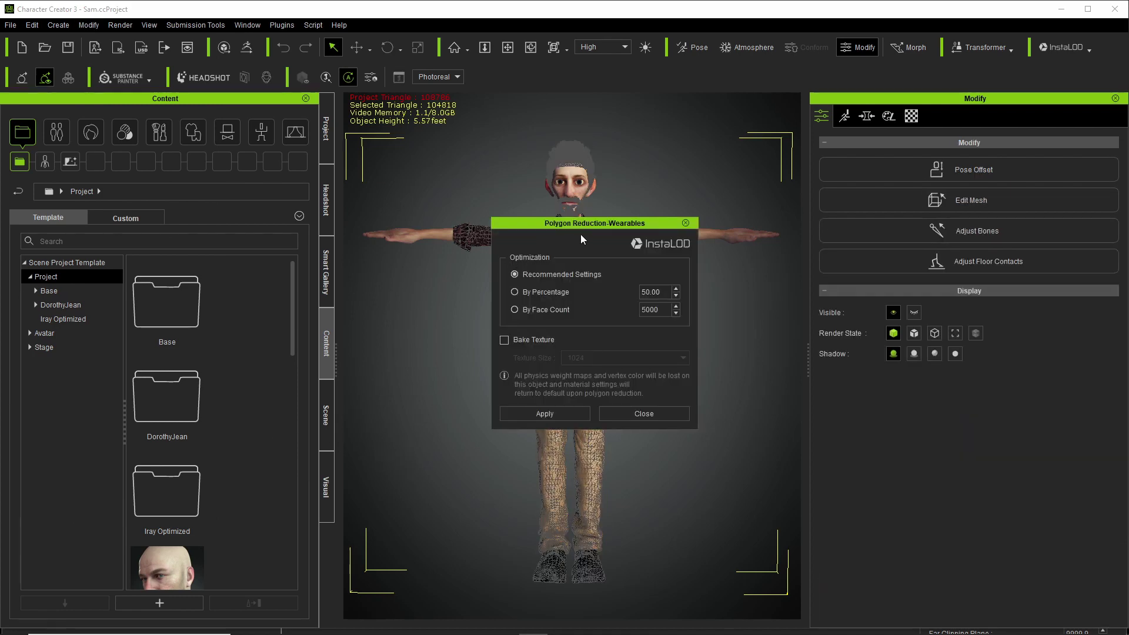
pyautogui.click(515, 292)
pyautogui.click(544, 414)
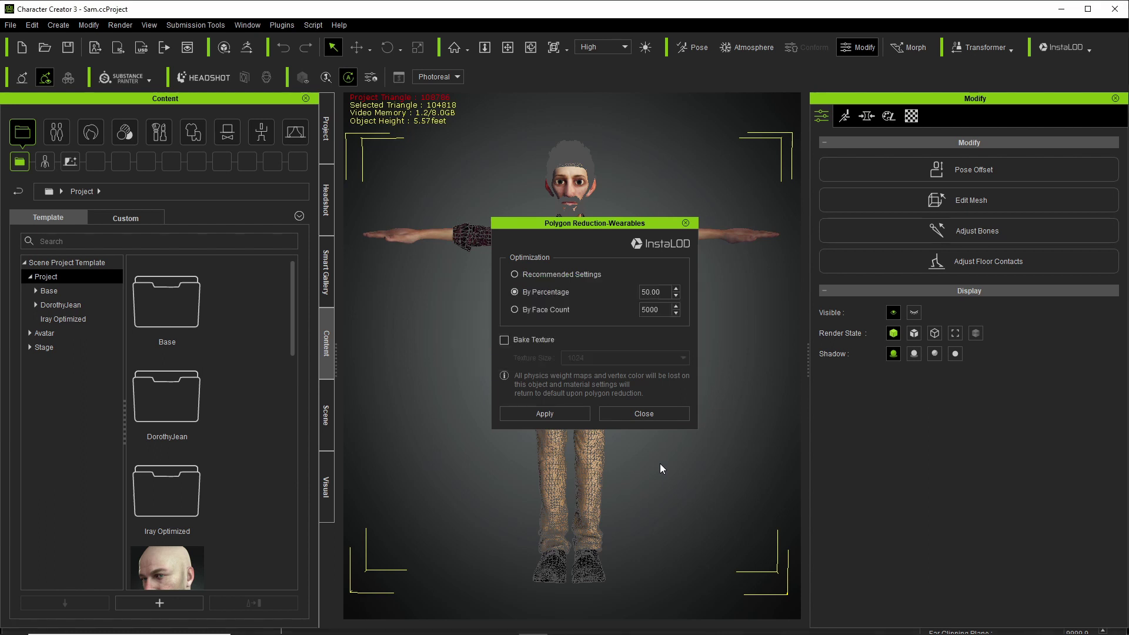
# Close the polygon reduction window and select Sam's Plaid_Punk_Shirt.
pyautogui.click(651, 416)
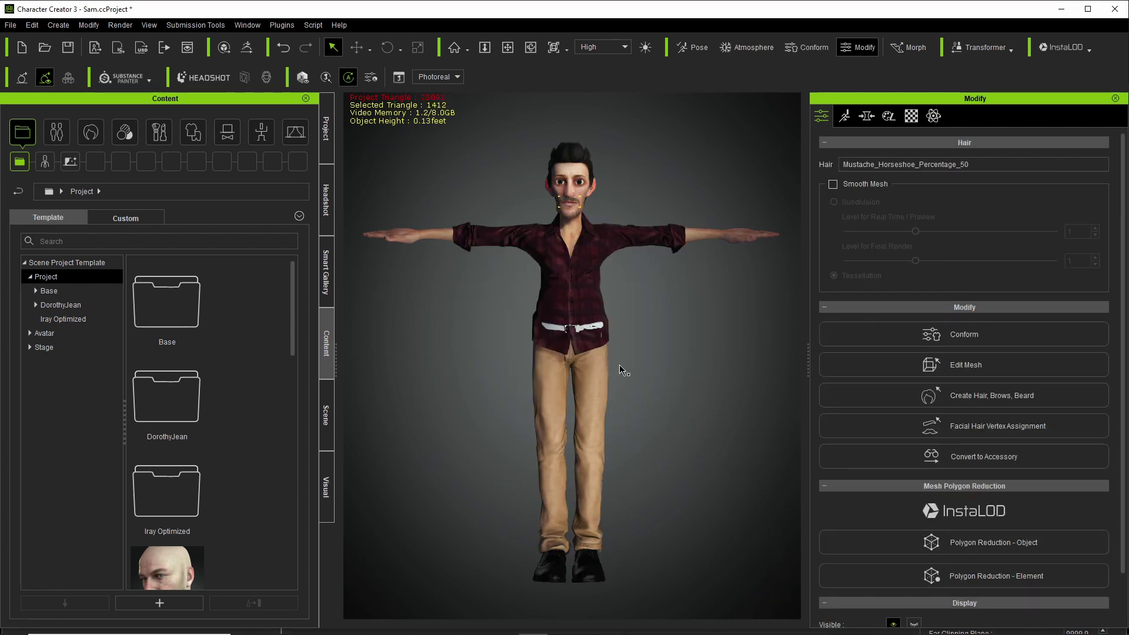
pyautogui.click(697, 286)
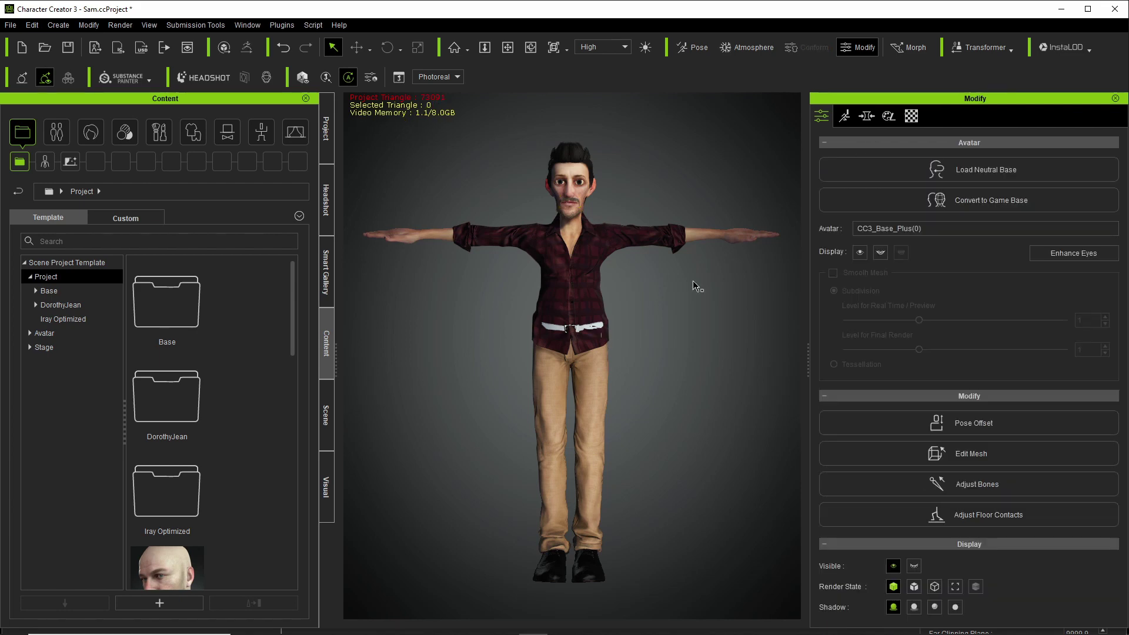
pyautogui.click(585, 318)
pyautogui.click(574, 317)
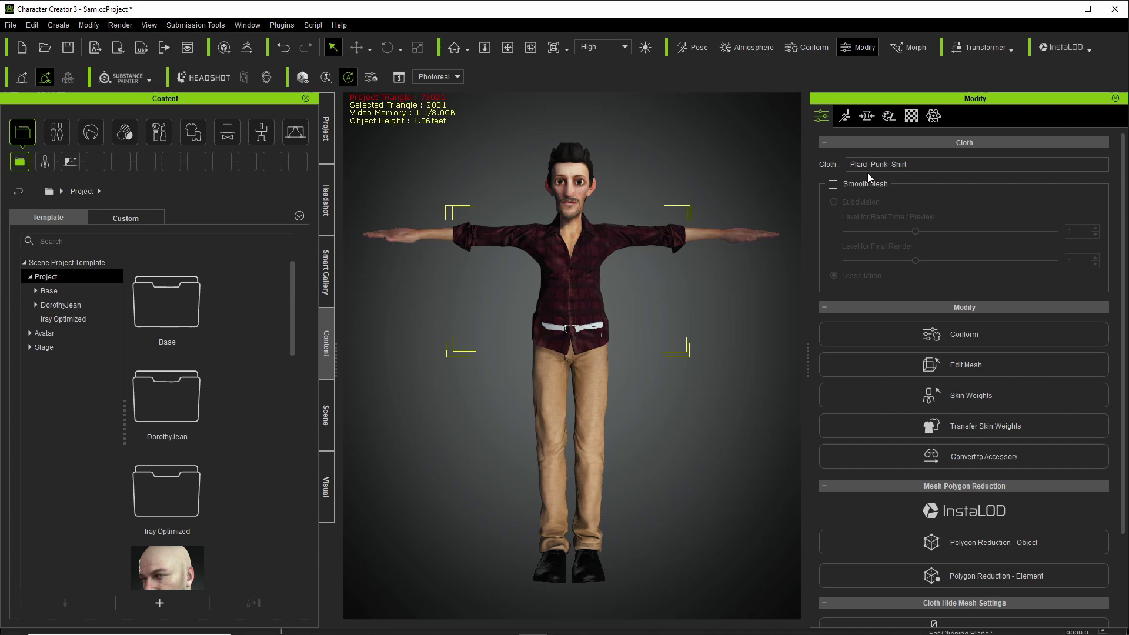
# Run the shirt's Conform collision calculation four times, then orbit and zoom to check the waist.
pyautogui.click(970, 335)
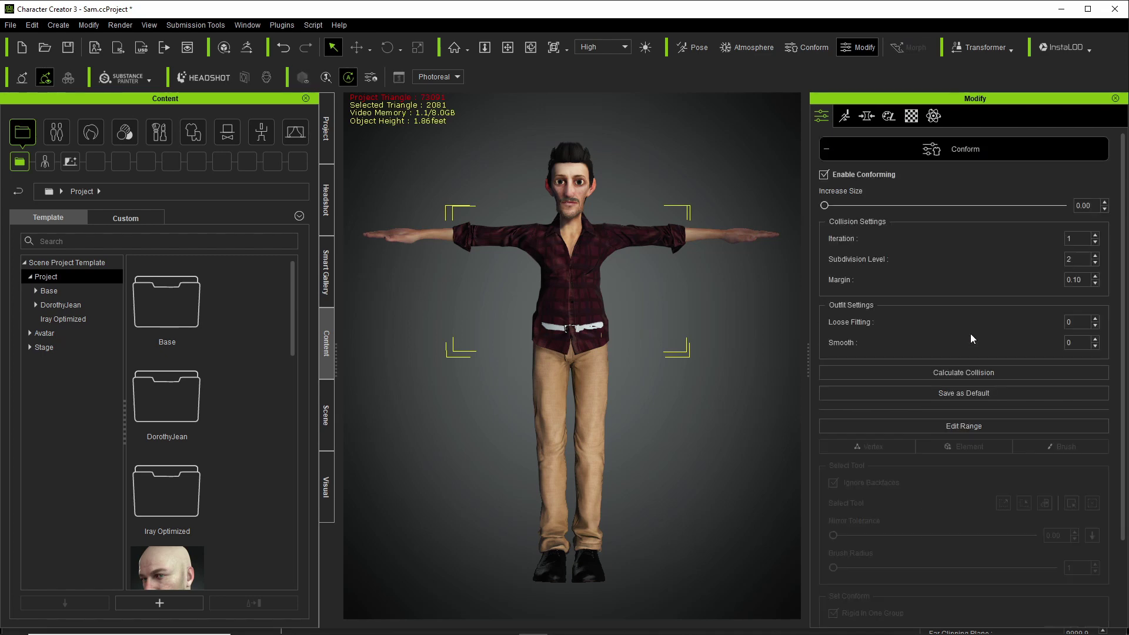
pyautogui.click(957, 372)
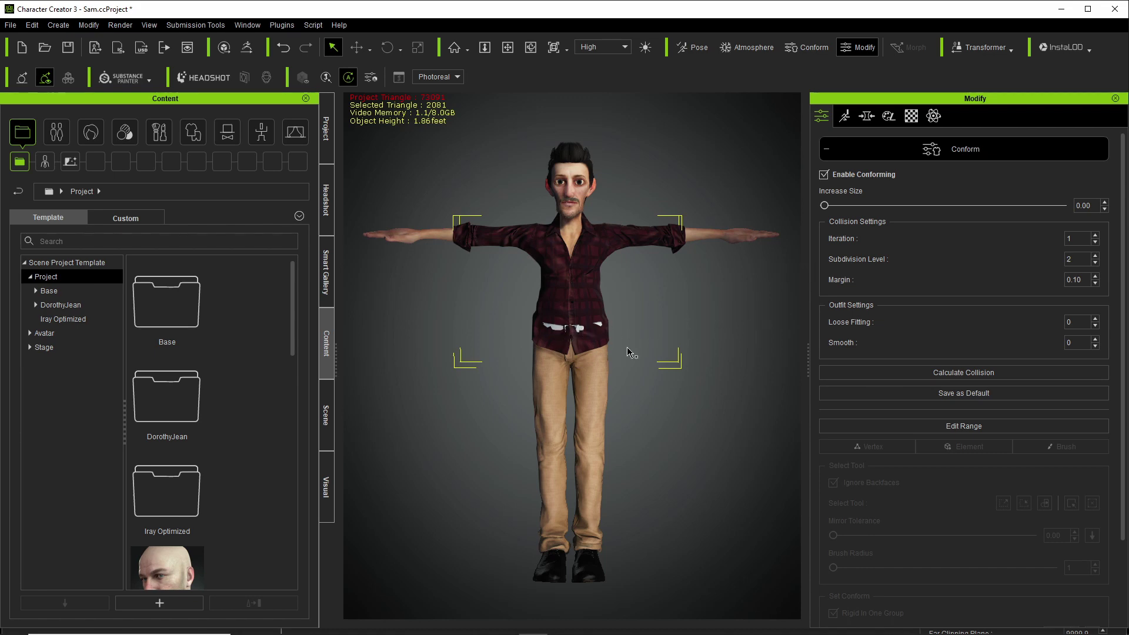
pyautogui.click(944, 372)
pyautogui.click(977, 373)
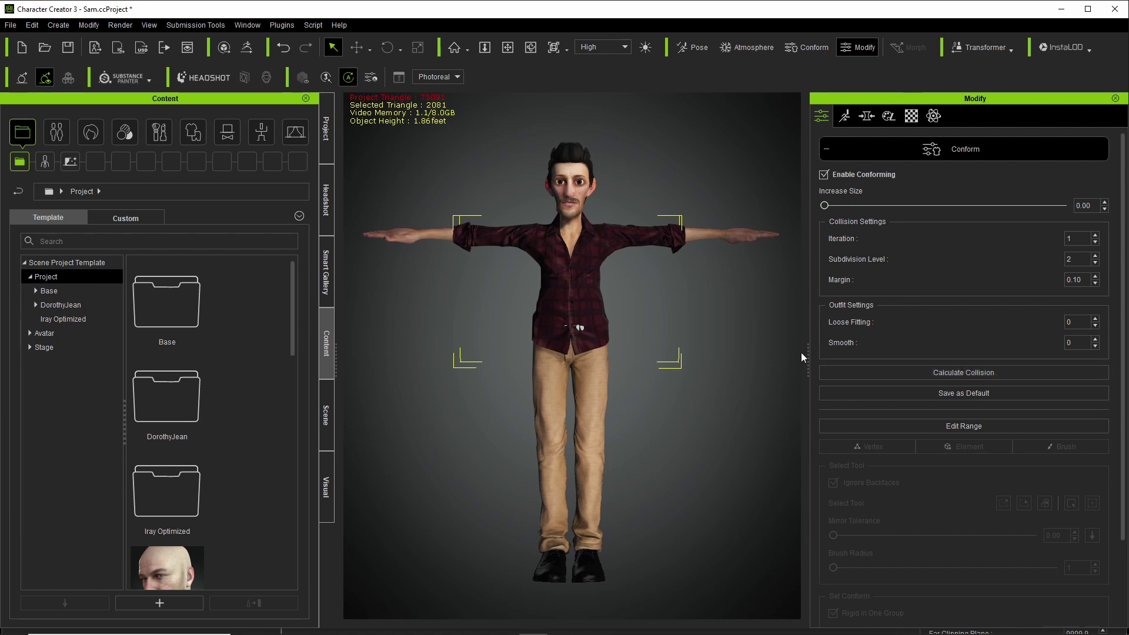
pyautogui.click(958, 373)
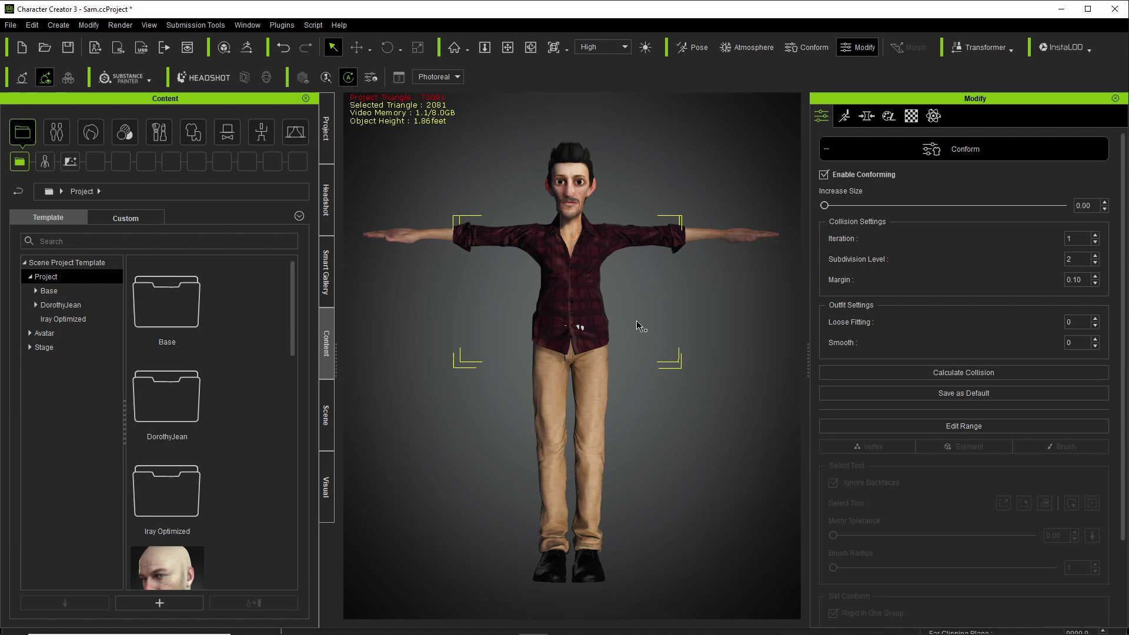
pyautogui.scroll(2, 638, 326)
pyautogui.click(530, 47)
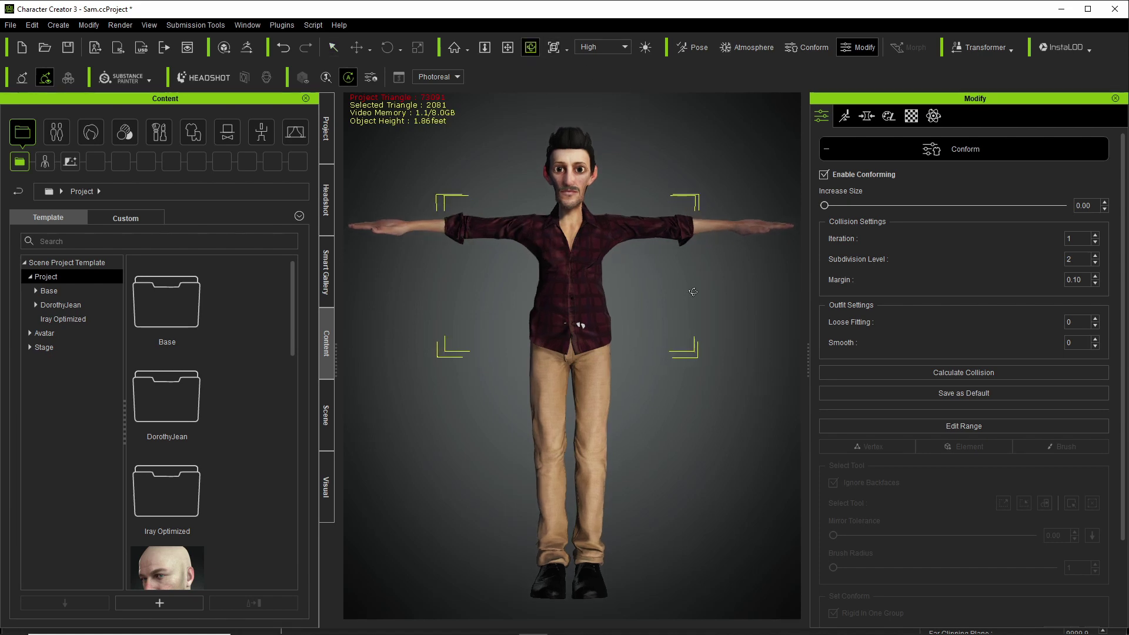
pyautogui.moveTo(694, 291); pyautogui.dragTo(627, 345)
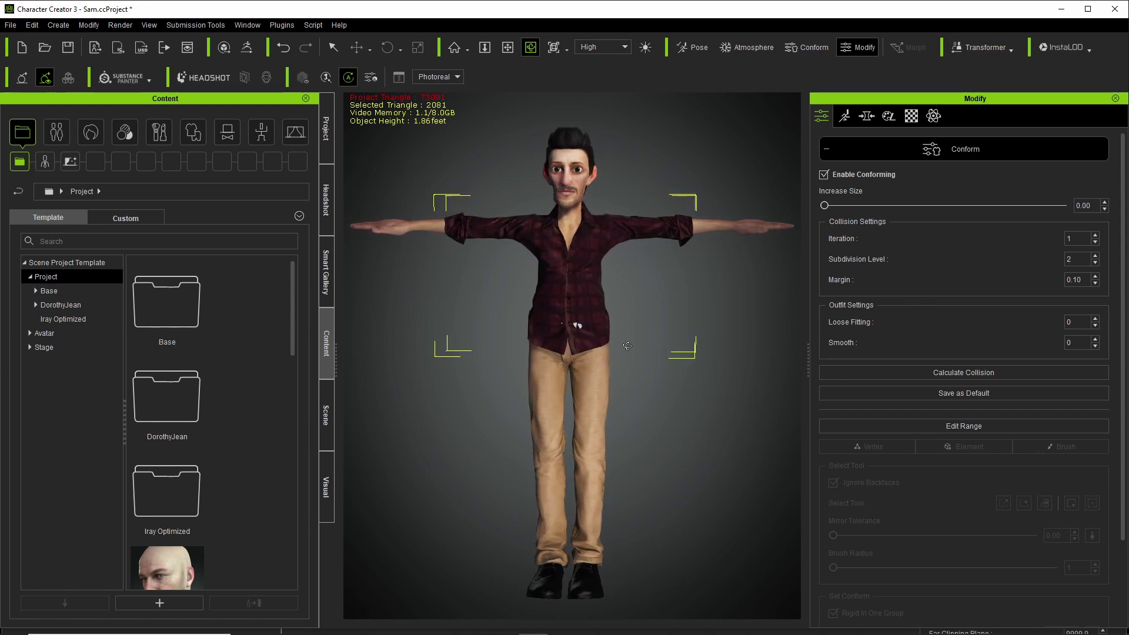
pyautogui.moveTo(616, 344); pyautogui.dragTo(644, 288, button='right')
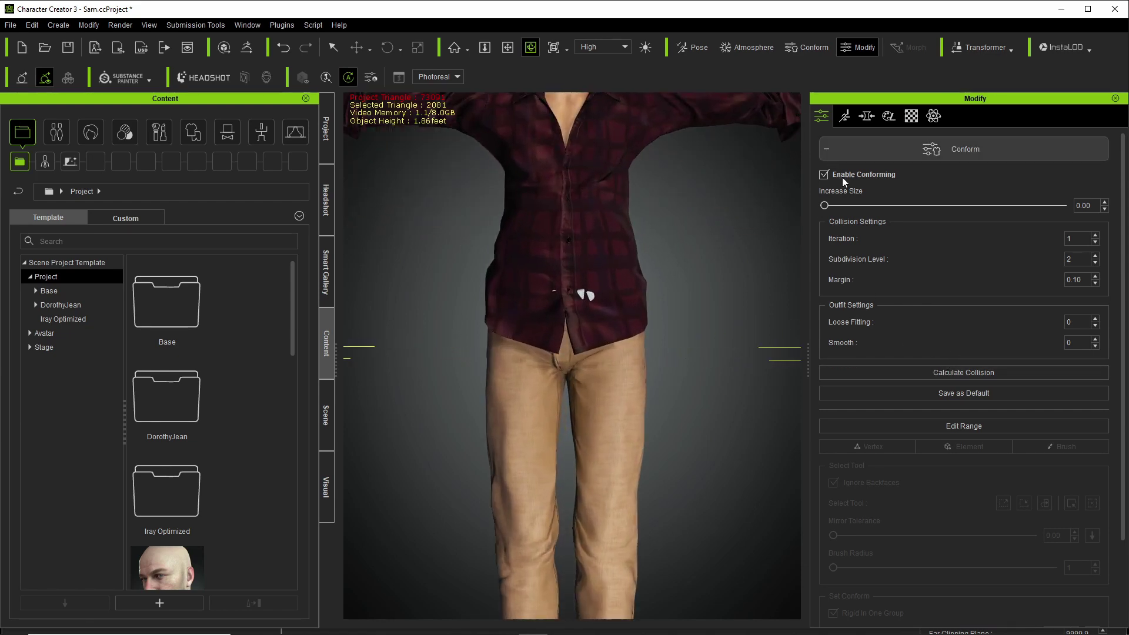
# Sculpt the shirt mesh to hide the waistband, then exit mesh editing and zoom out.
pyautogui.click(982, 362)
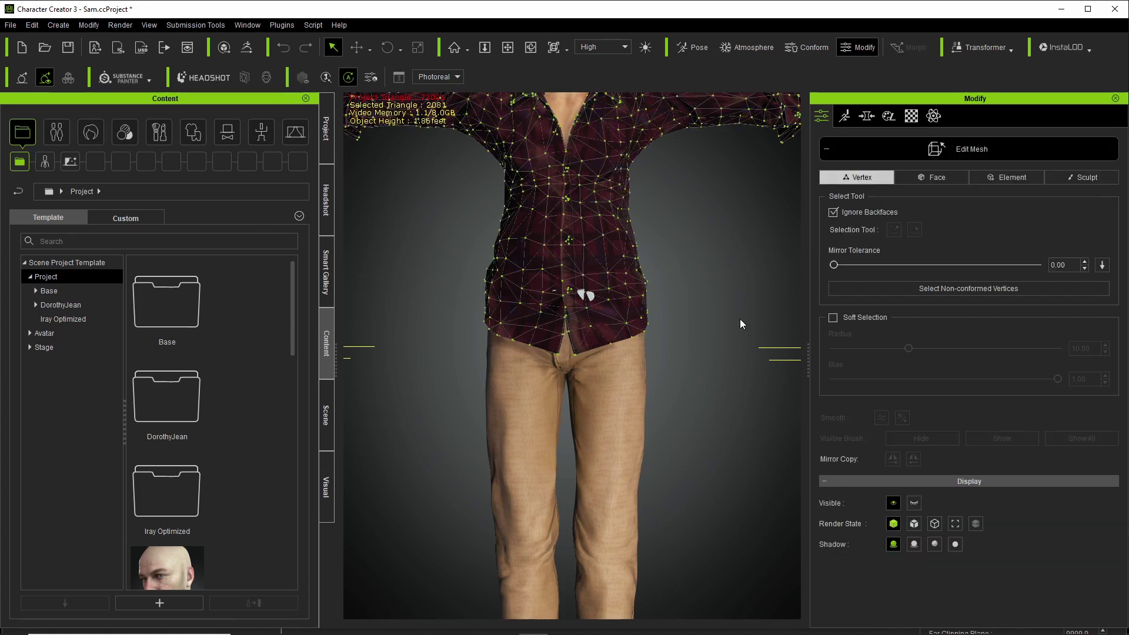
pyautogui.click(1080, 178)
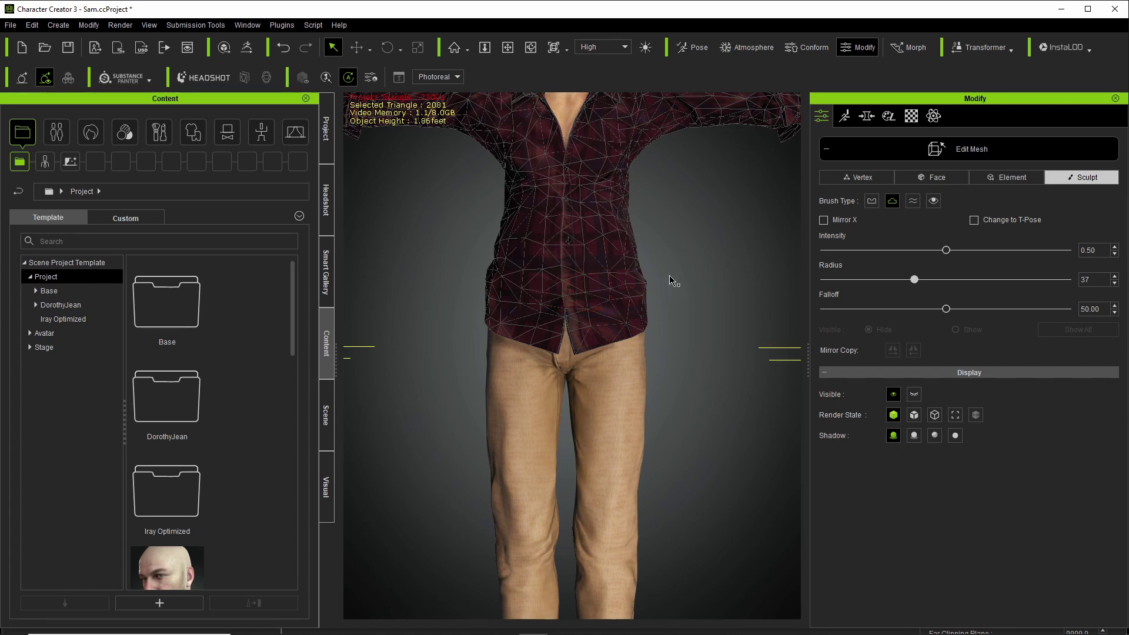
pyautogui.click(826, 150)
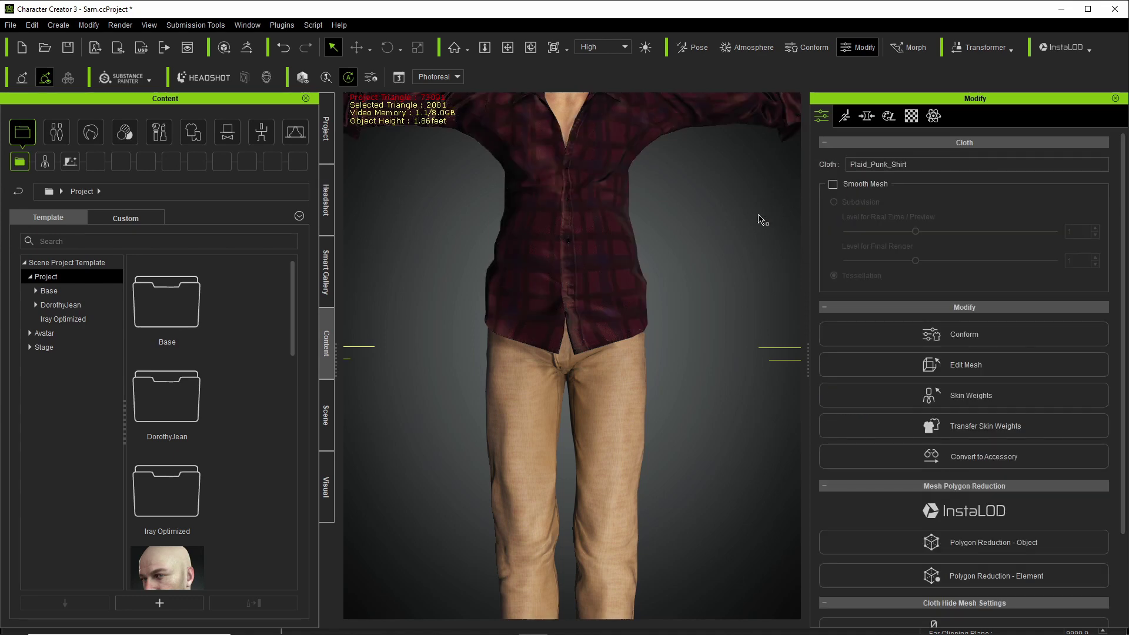
pyautogui.scroll(-5, 699, 242)
pyautogui.scroll(-3, 699, 240)
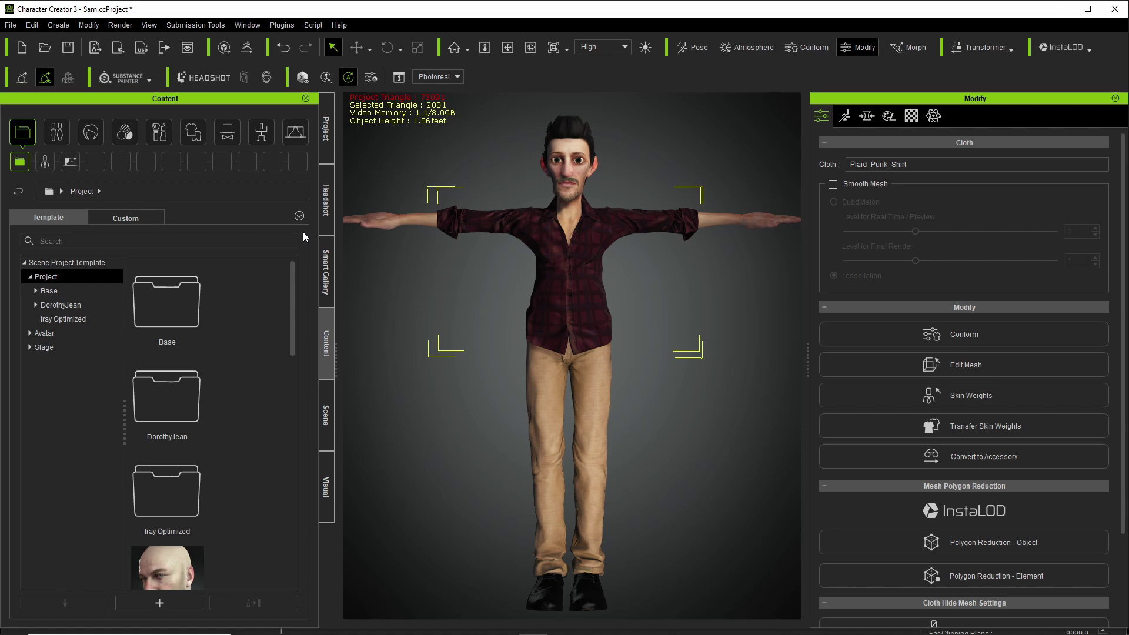
# Set Shoes Black through Mustache_Horseshoe to Wireframe on Shaded, then select the Armani_20393.Shape hair.
pyautogui.click(327, 415)
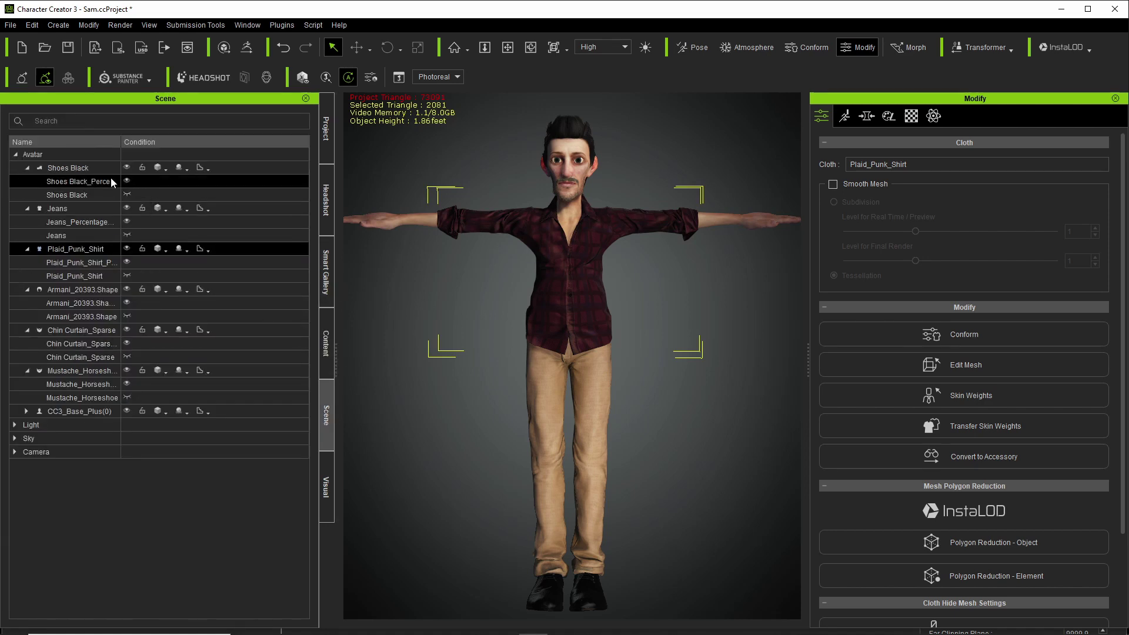
pyautogui.click(93, 170)
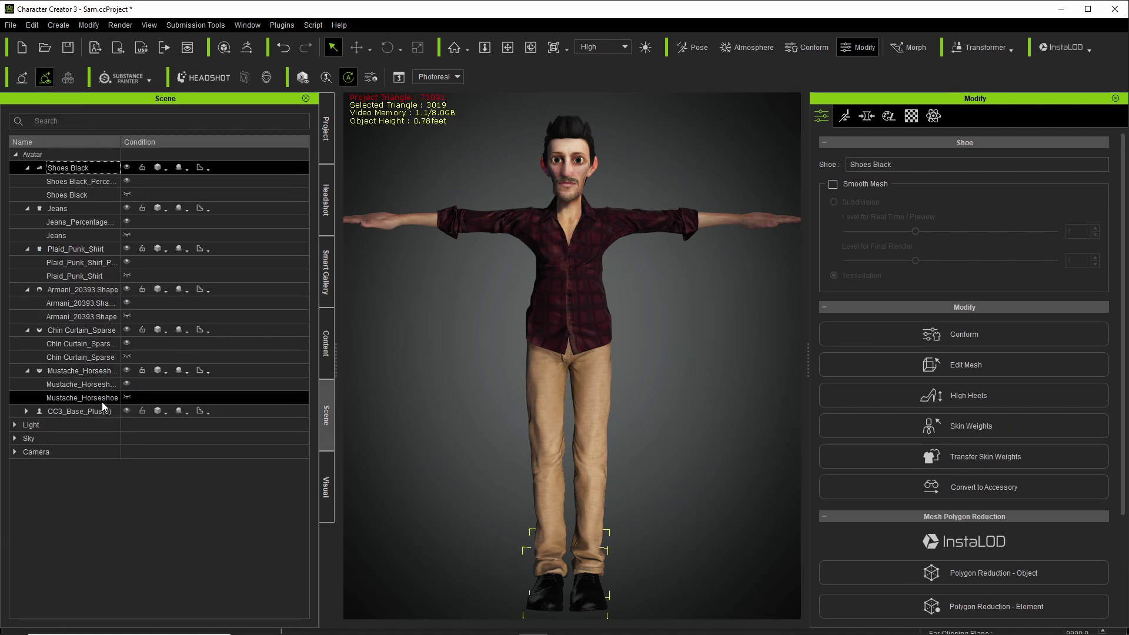
pyautogui.keyDown('shift'); pyautogui.click(101, 400); pyautogui.keyUp('shift')
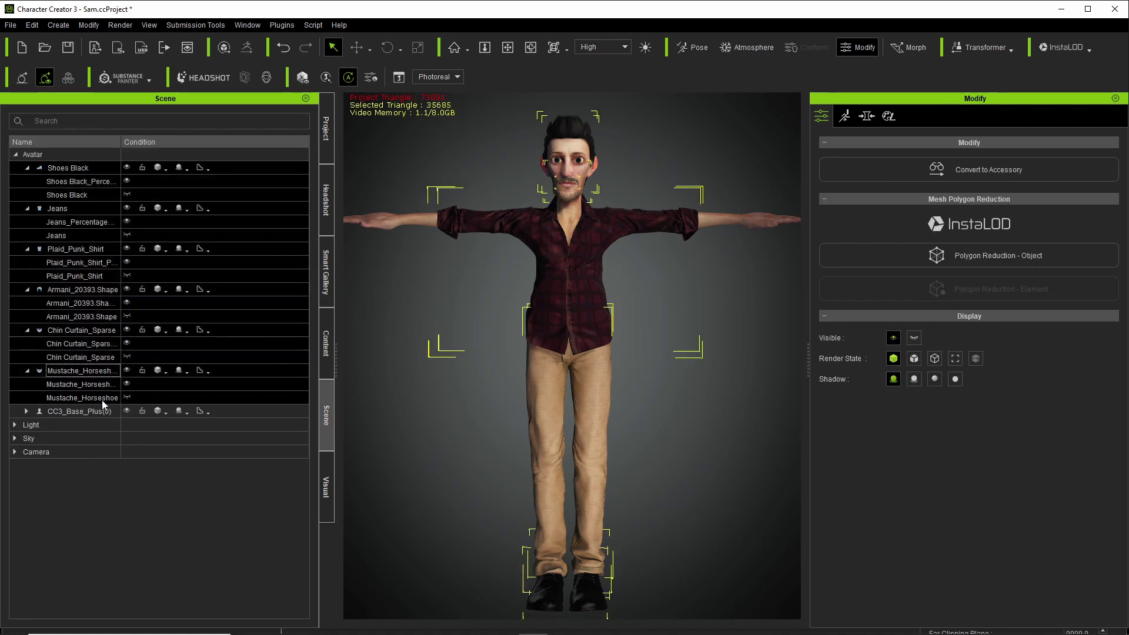
pyautogui.click(165, 168)
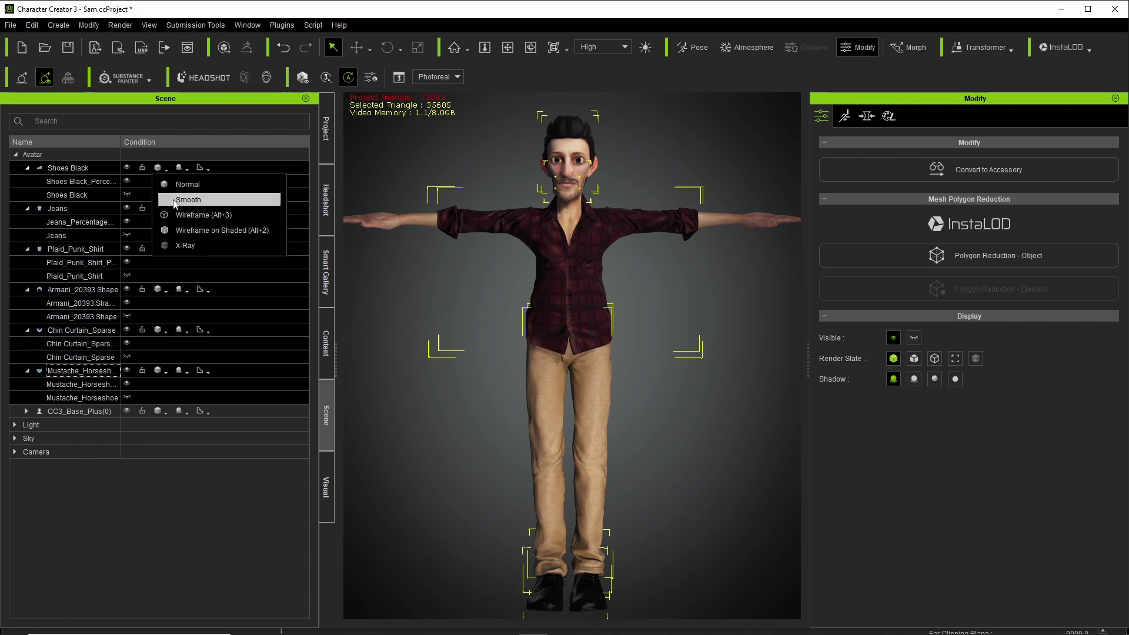
pyautogui.click(210, 232)
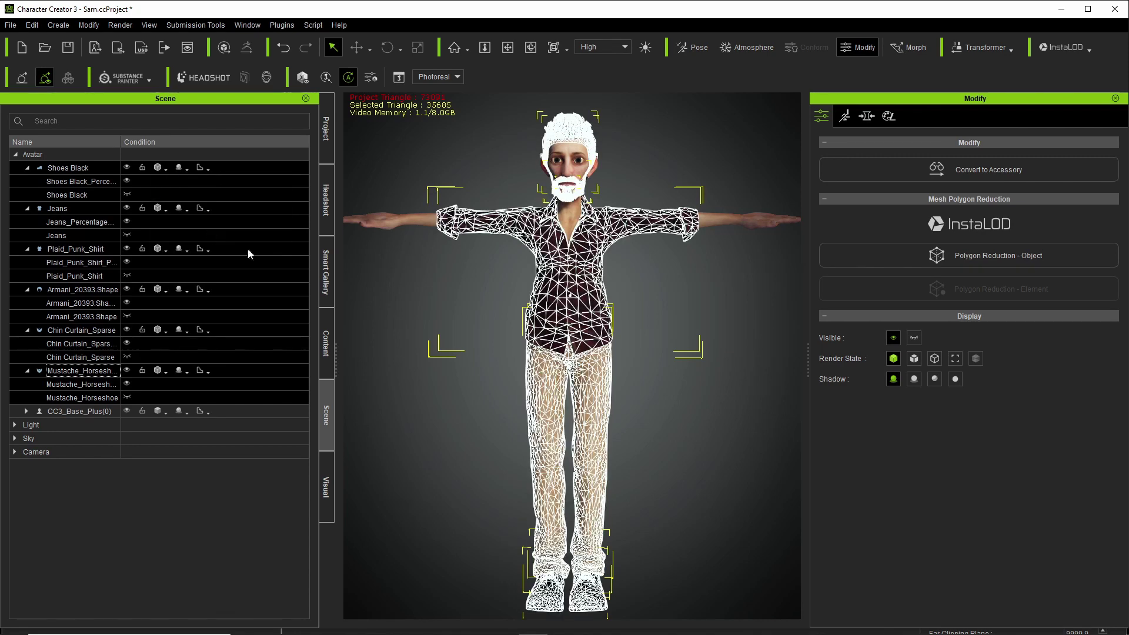
pyautogui.click(271, 156)
pyautogui.click(563, 130)
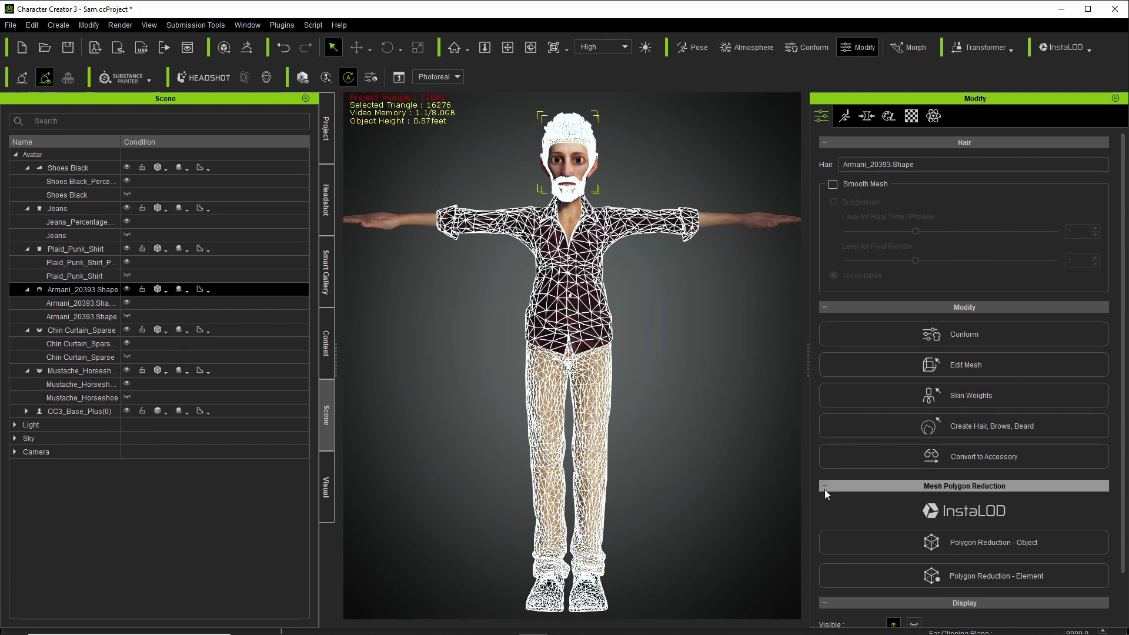
# Reduce the hair mesh by percentage with InstaLOD object reduction.
pyautogui.click(1007, 547)
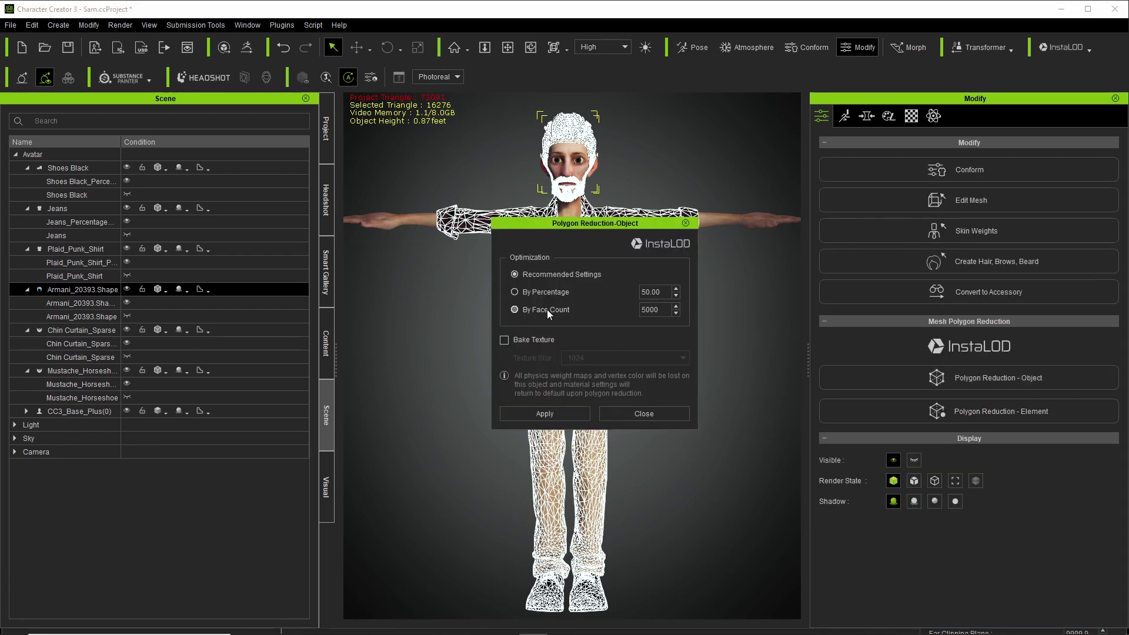
pyautogui.click(515, 292)
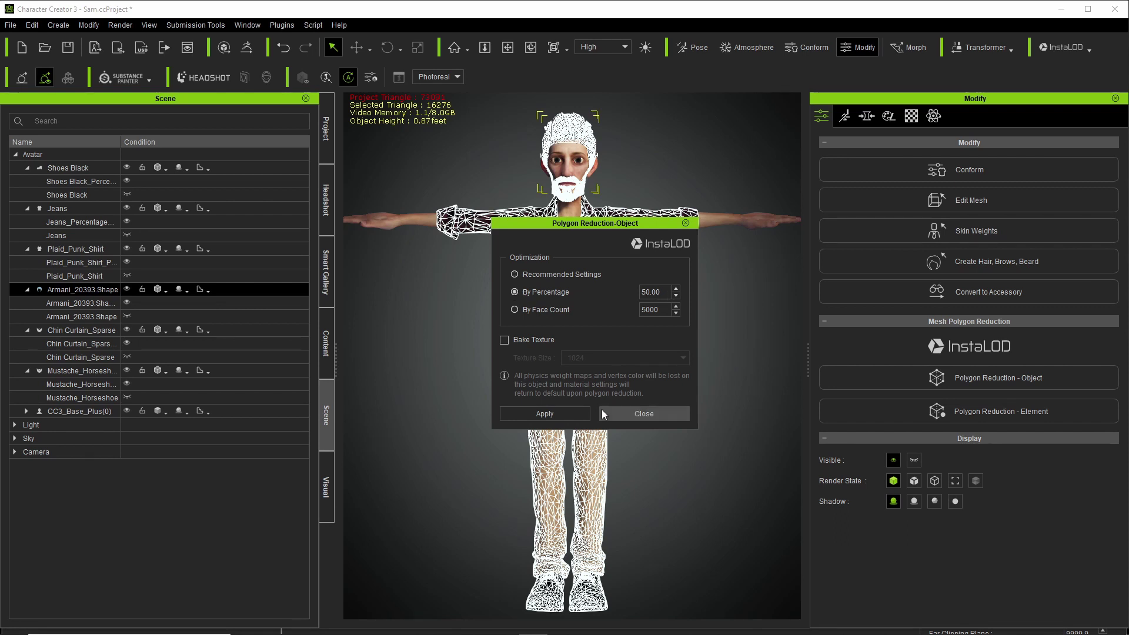
pyautogui.click(572, 416)
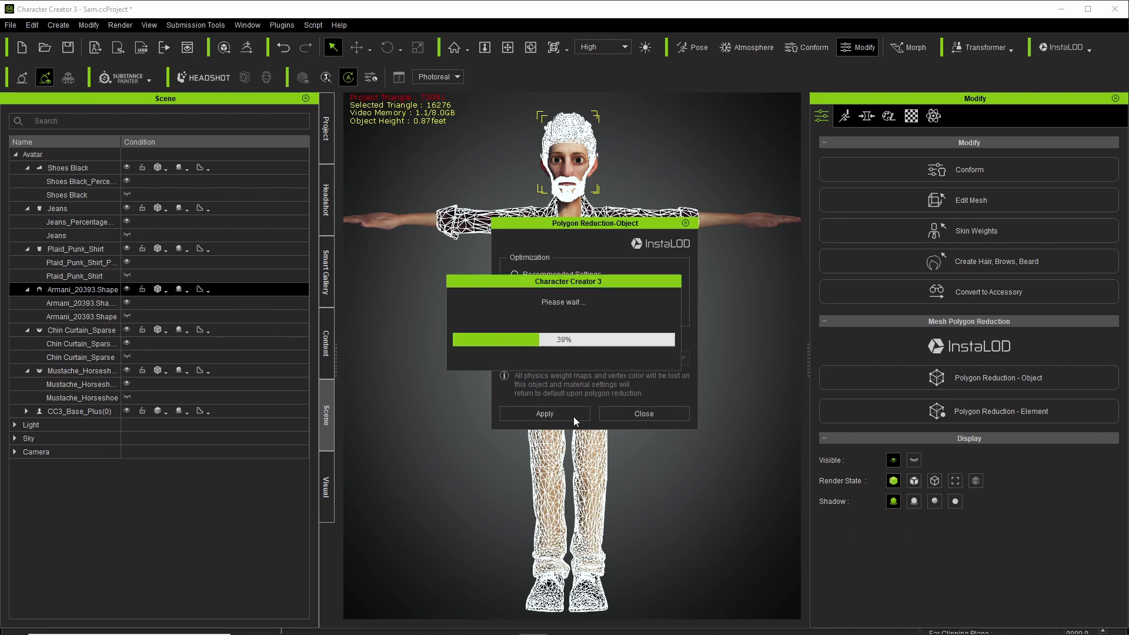
pyautogui.click(636, 414)
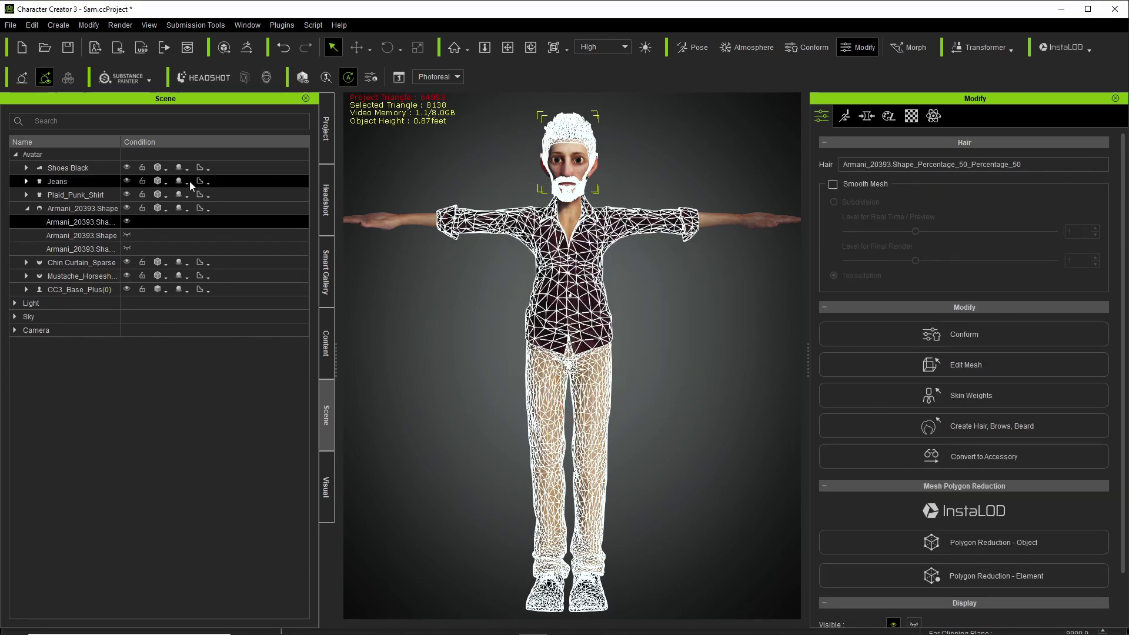
# Set all avatar parts back to Normal render state and clear the selection.
pyautogui.click(91, 169)
pyautogui.keyDown('shift'); pyautogui.click(99, 289); pyautogui.keyUp('shift')
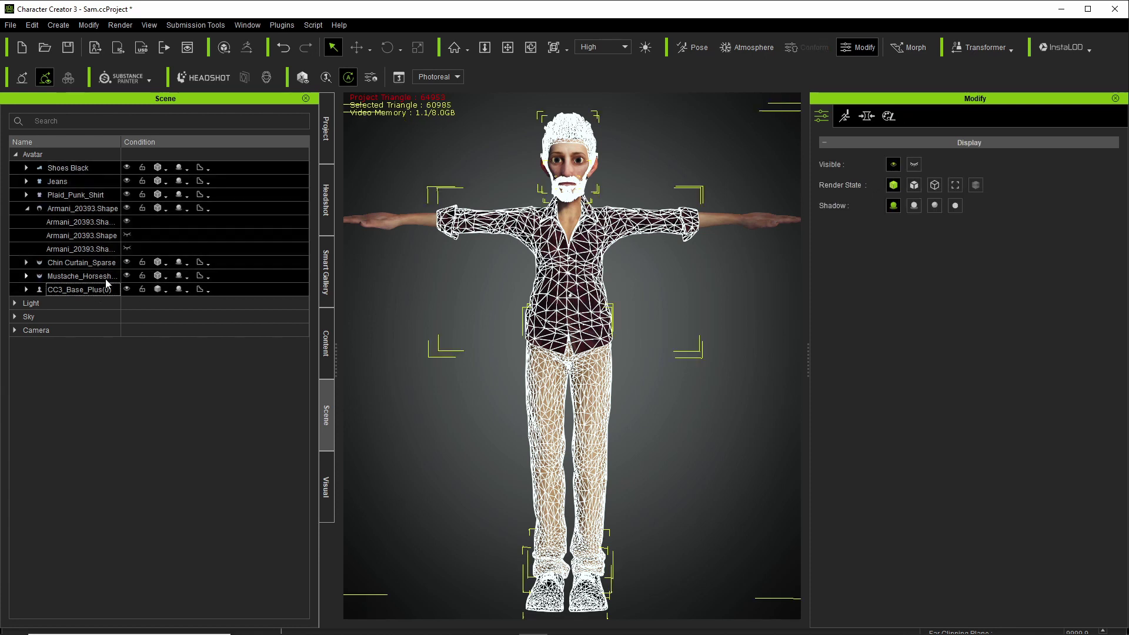
pyautogui.click(166, 183)
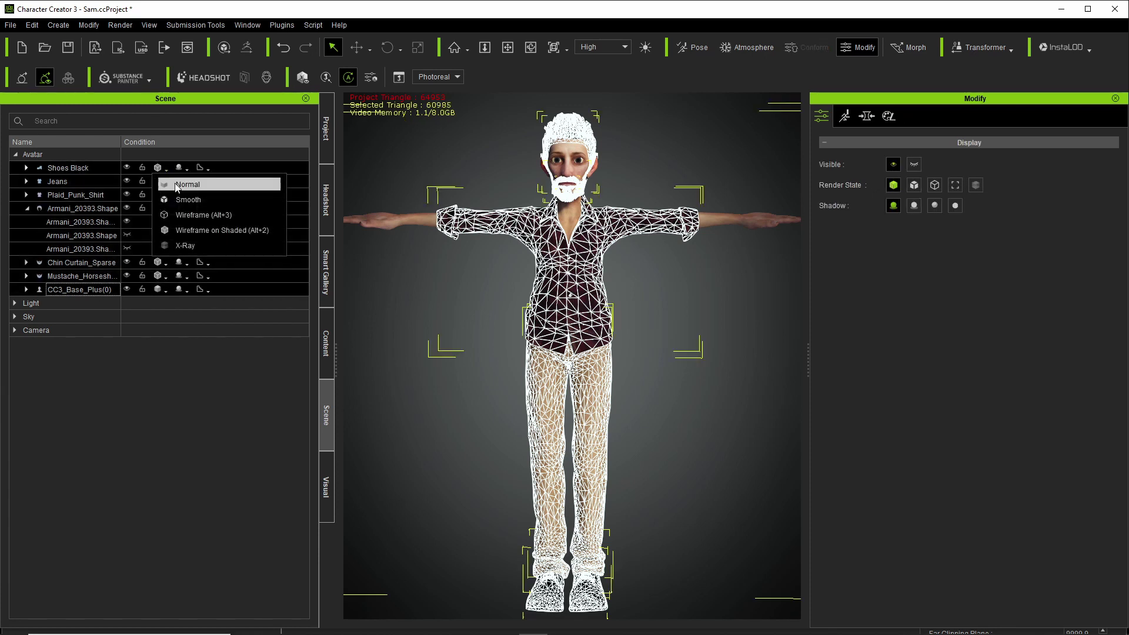
pyautogui.click(176, 187)
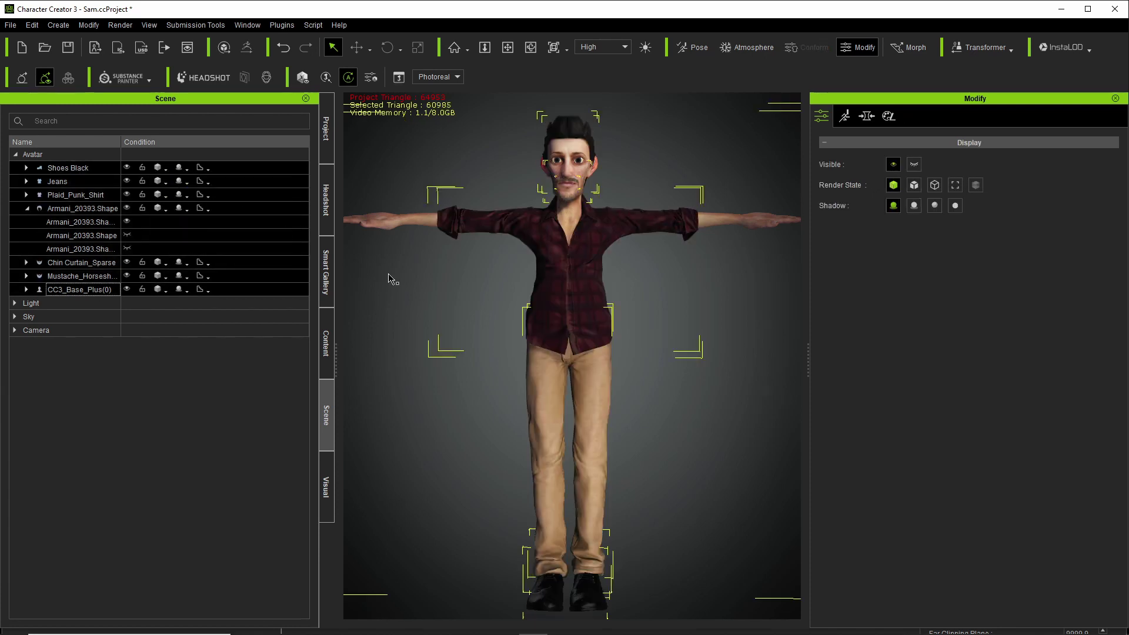
pyautogui.click(682, 189)
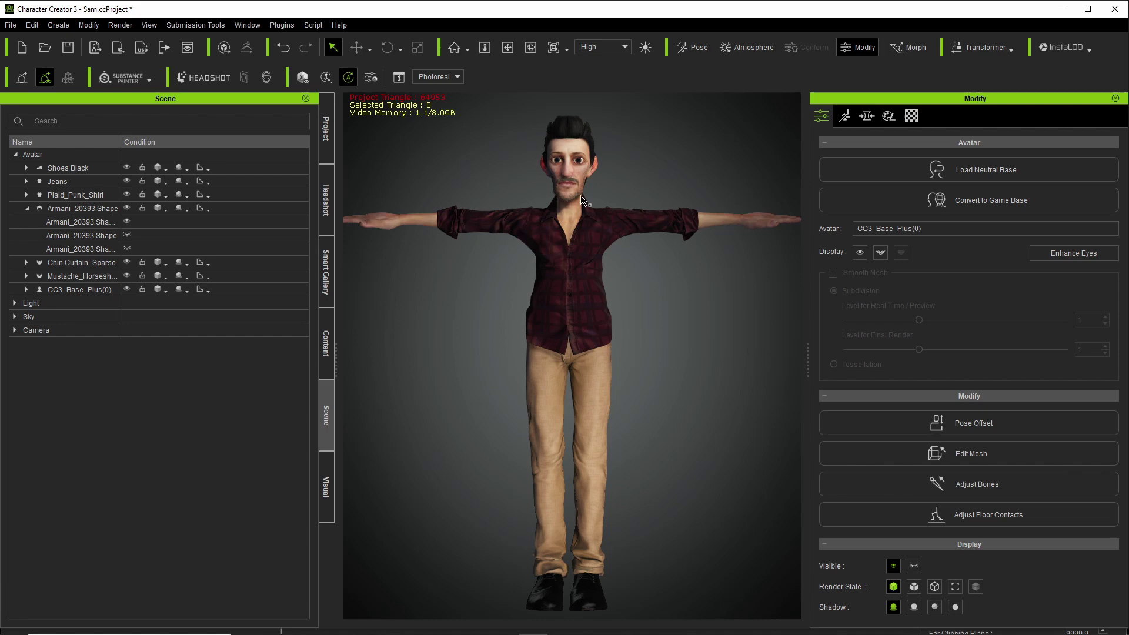
# Frame Sam's face with the F hotkey, render the eyes as wireframe, and open the Content library.
pyautogui.click(566, 215)
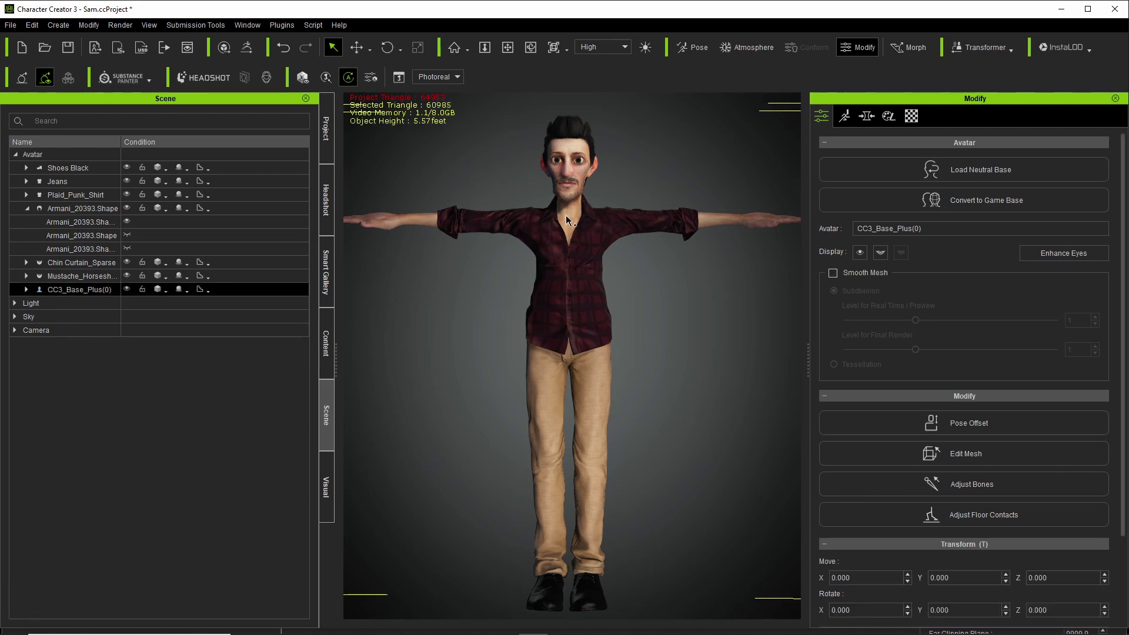
pyautogui.press('f')
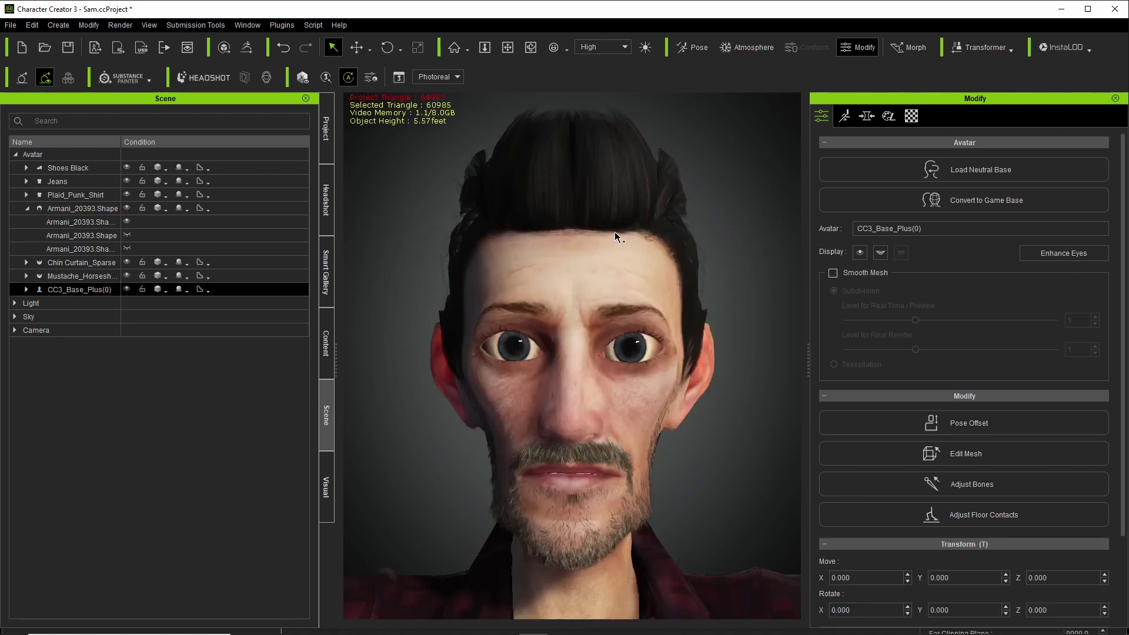
pyautogui.click(630, 355)
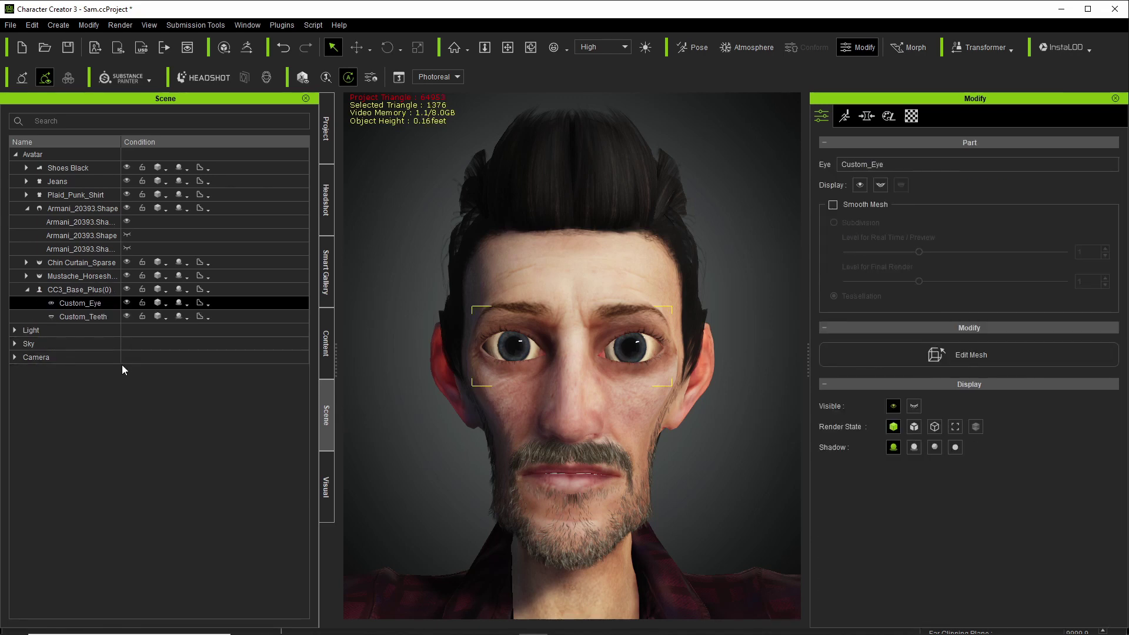
pyautogui.click(167, 305)
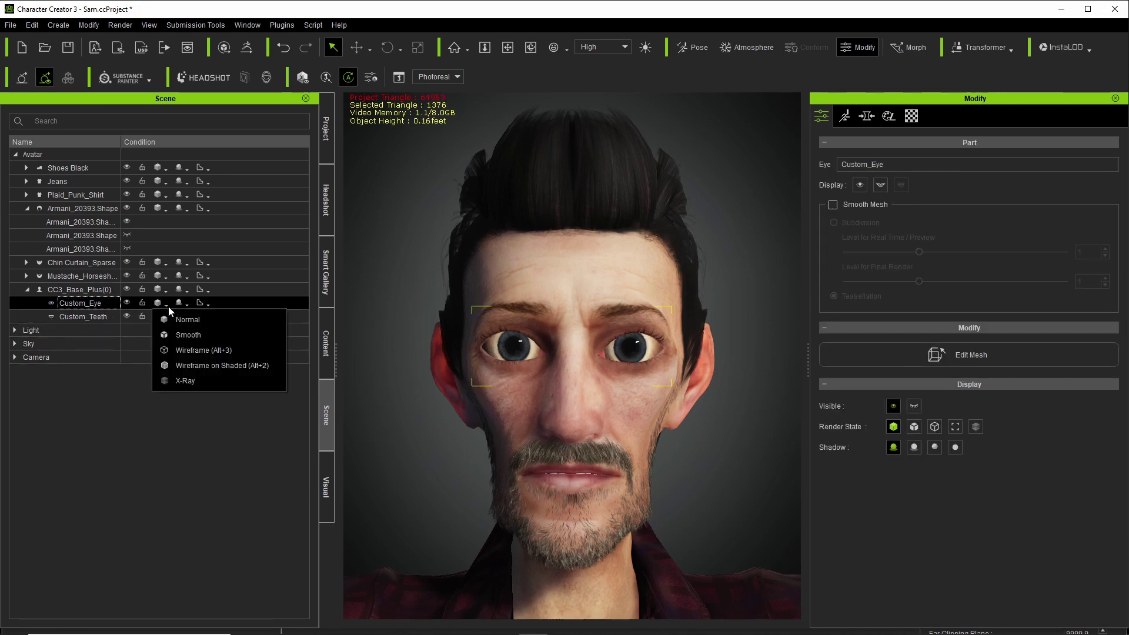
pyautogui.click(200, 352)
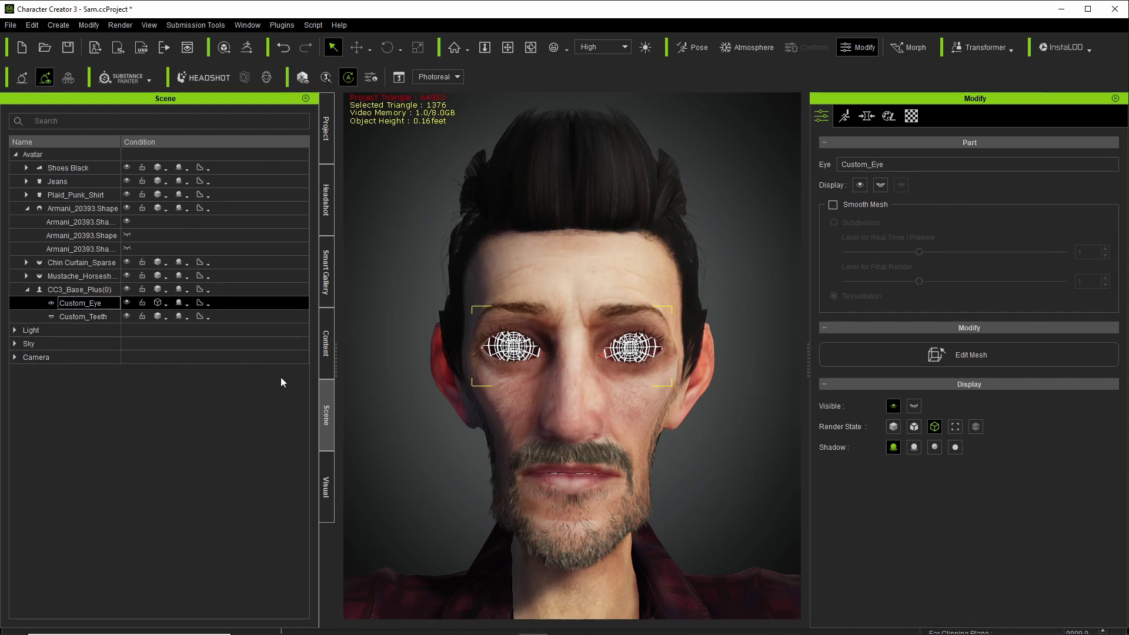
pyautogui.click(328, 340)
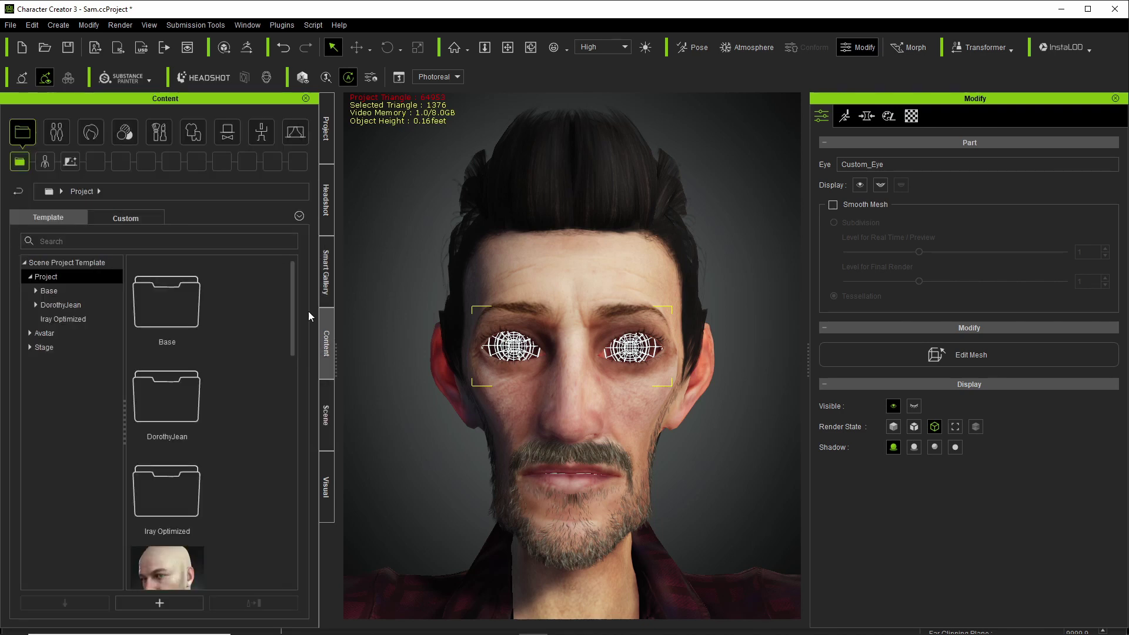
# Apply the Game_Eyes_OneUV preset from Actor > Eye to Sam's eyes.
pyautogui.click(54, 129)
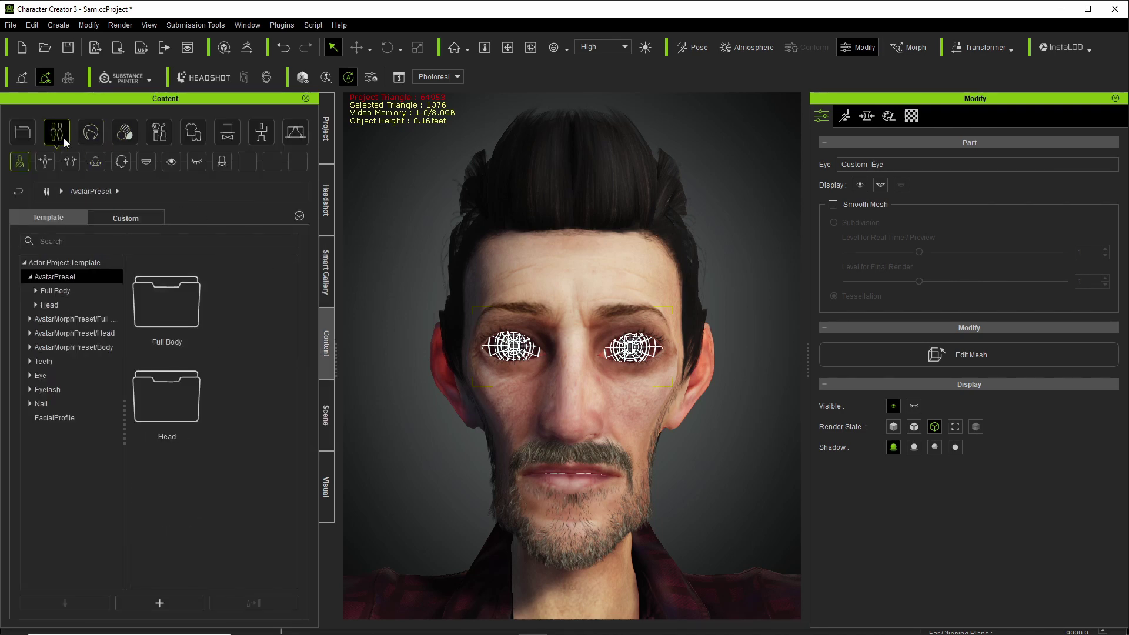
pyautogui.click(169, 162)
pyautogui.moveTo(292, 285); pyautogui.dragTo(280, 547)
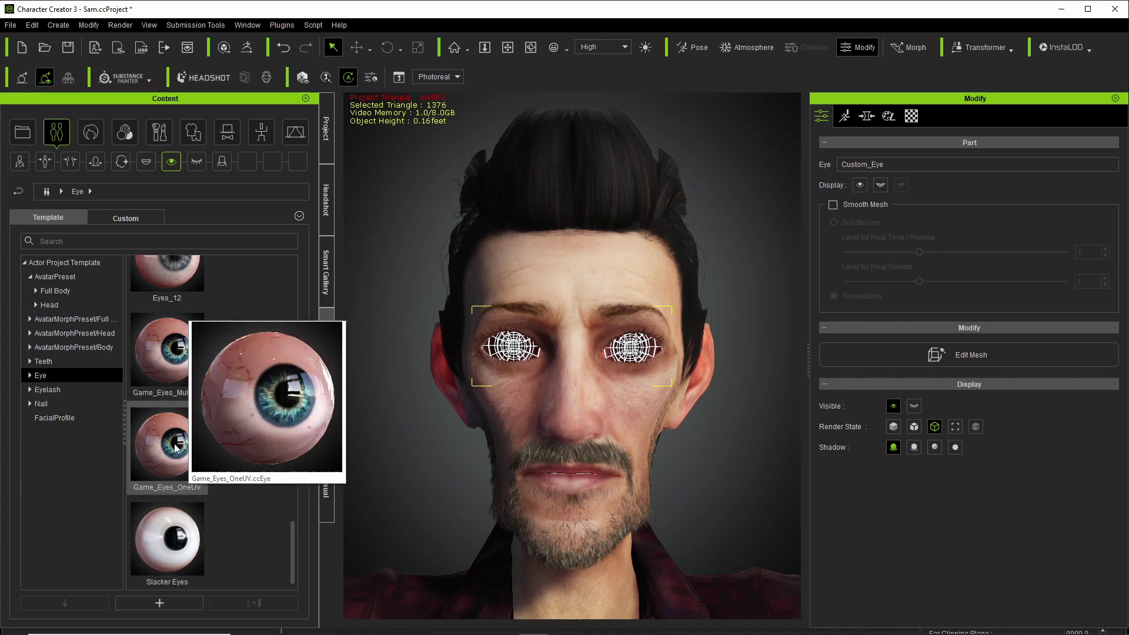
pyautogui.click(187, 485)
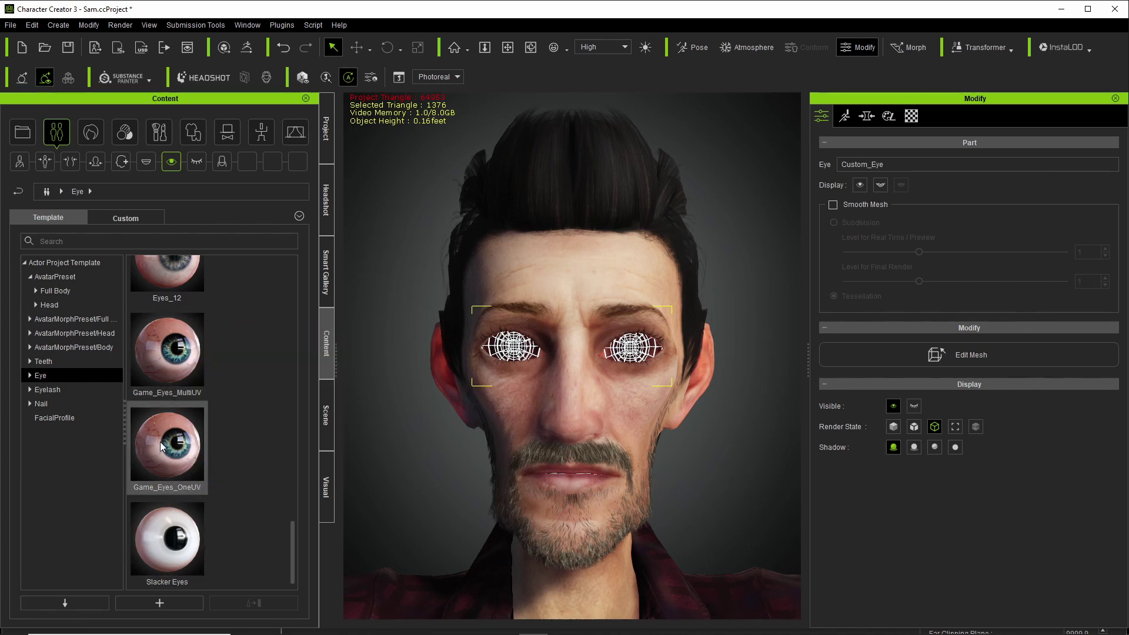
pyautogui.doubleClick(163, 446)
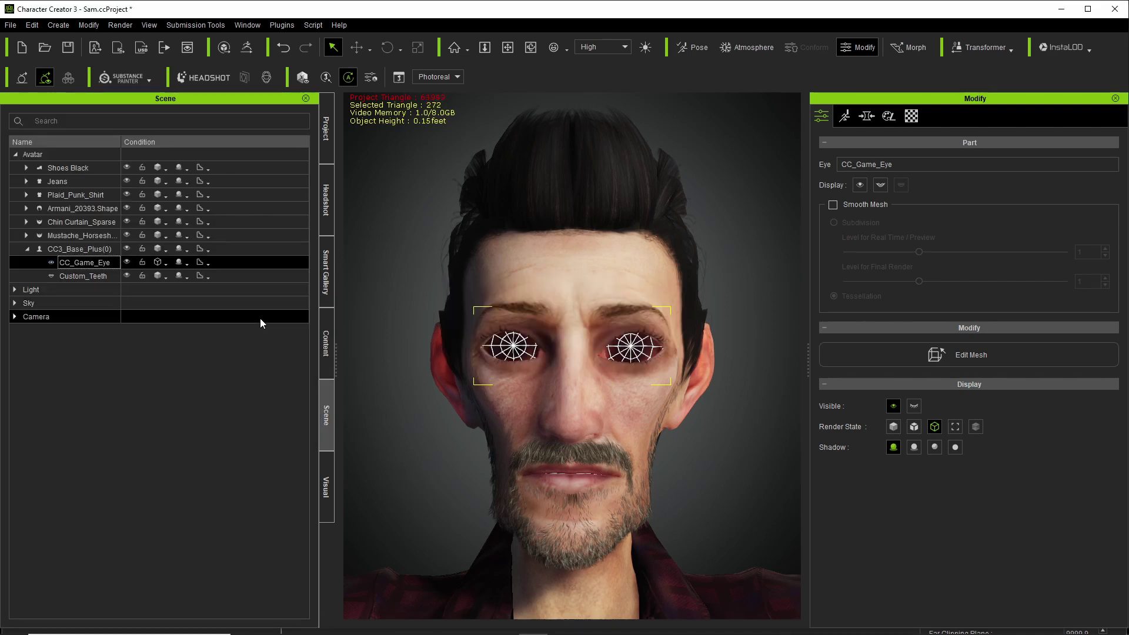
# Select Custom_Teeth, open Sam's mouth with Modify > Open/Close Mouth, and return to Content.
pyautogui.click(99, 275)
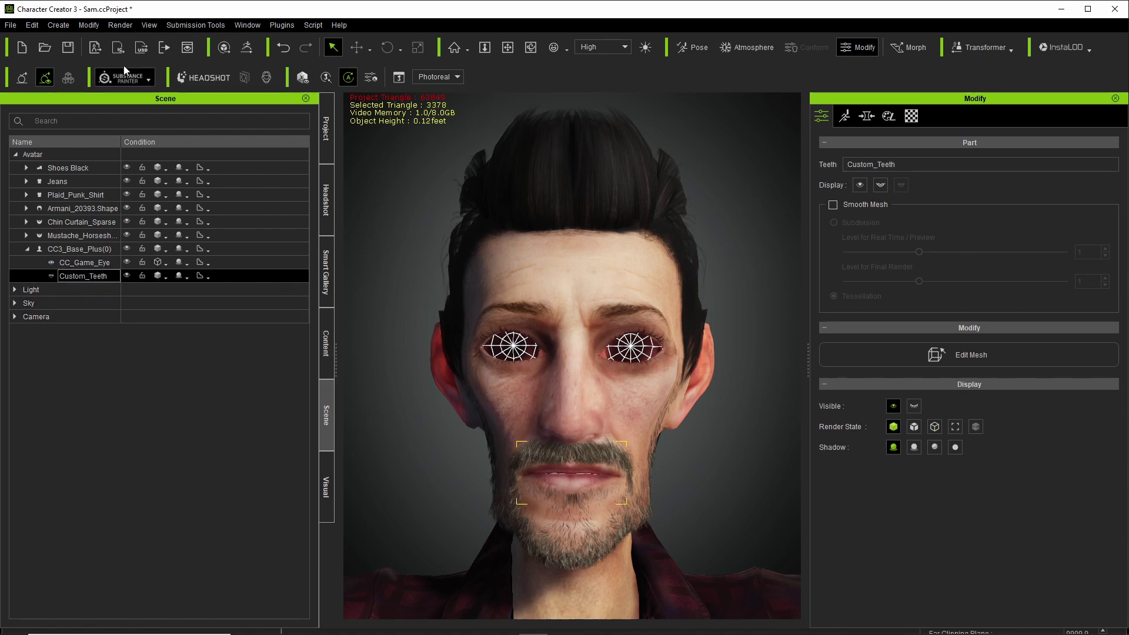
pyautogui.click(92, 29)
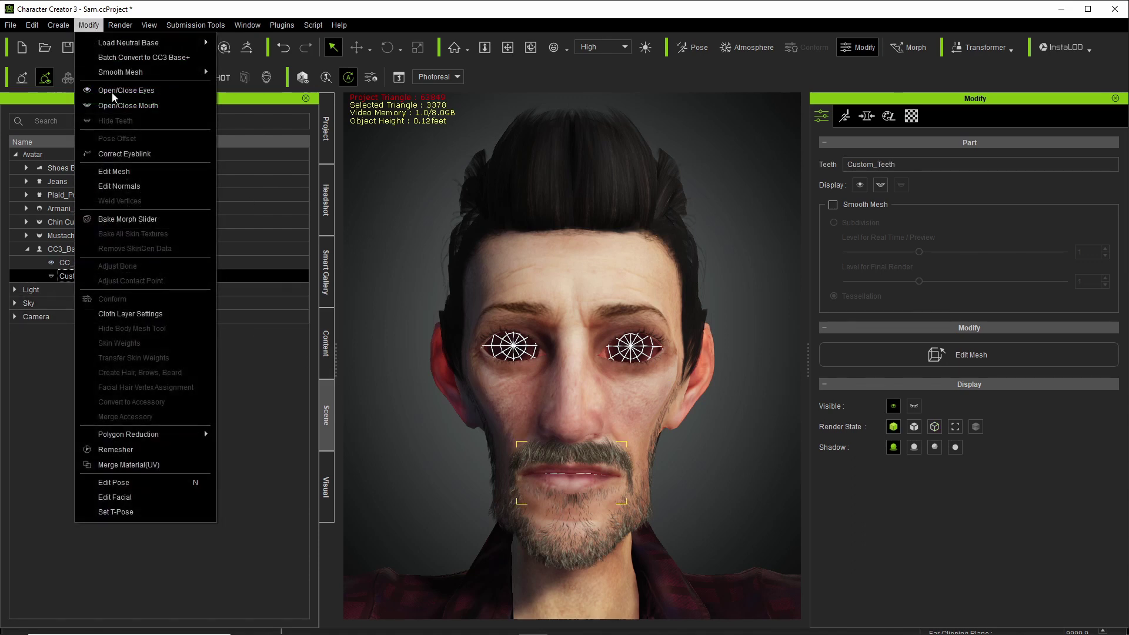
pyautogui.click(128, 106)
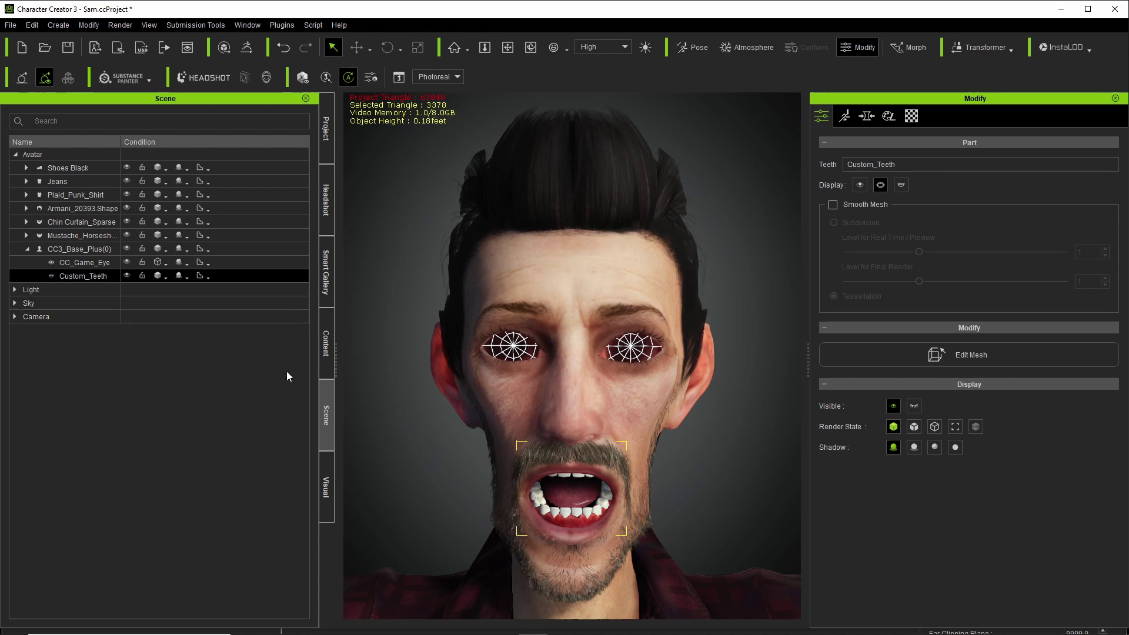
pyautogui.click(327, 366)
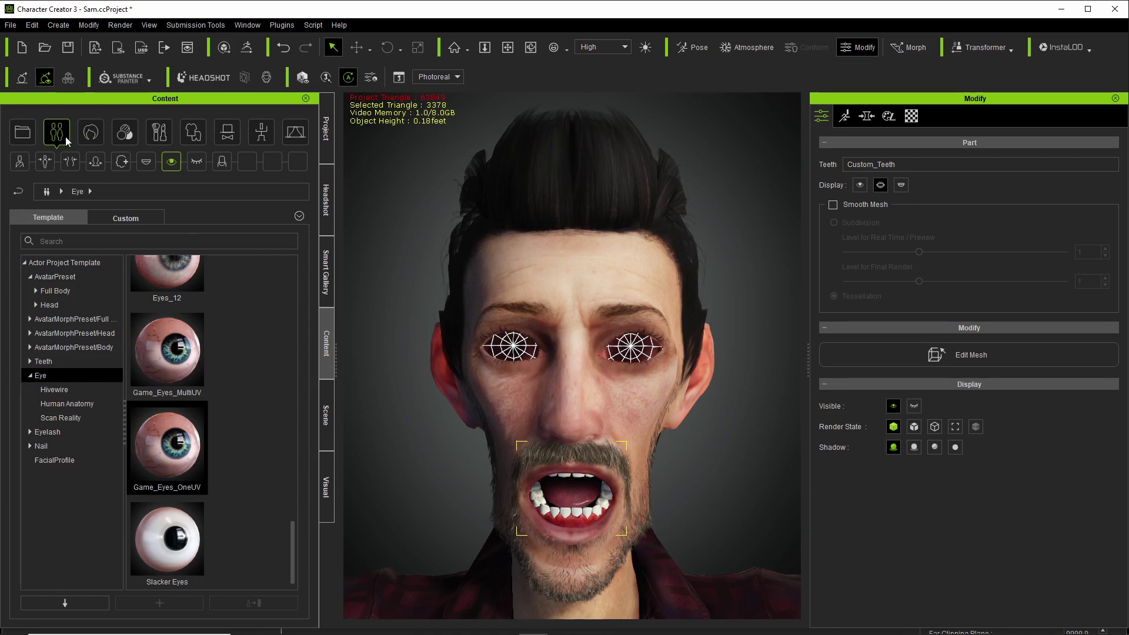
# Apply the 3 Game_Teeth_OneUV preset from the Teeth library to Sam's teeth.
pyautogui.click(147, 162)
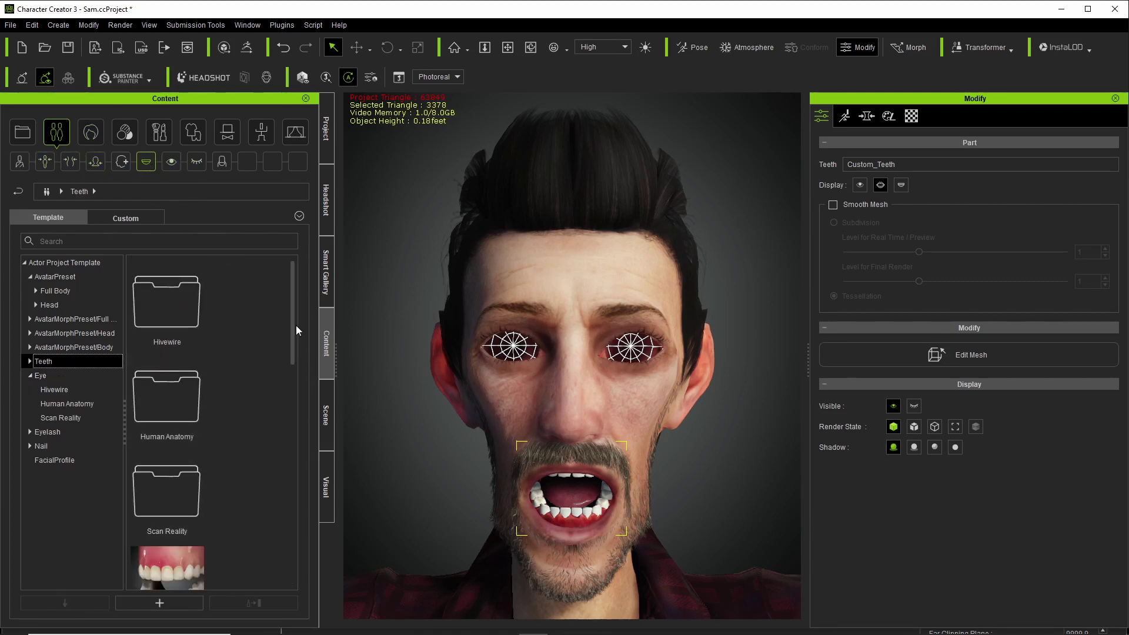
pyautogui.moveTo(291, 322); pyautogui.dragTo(290, 553)
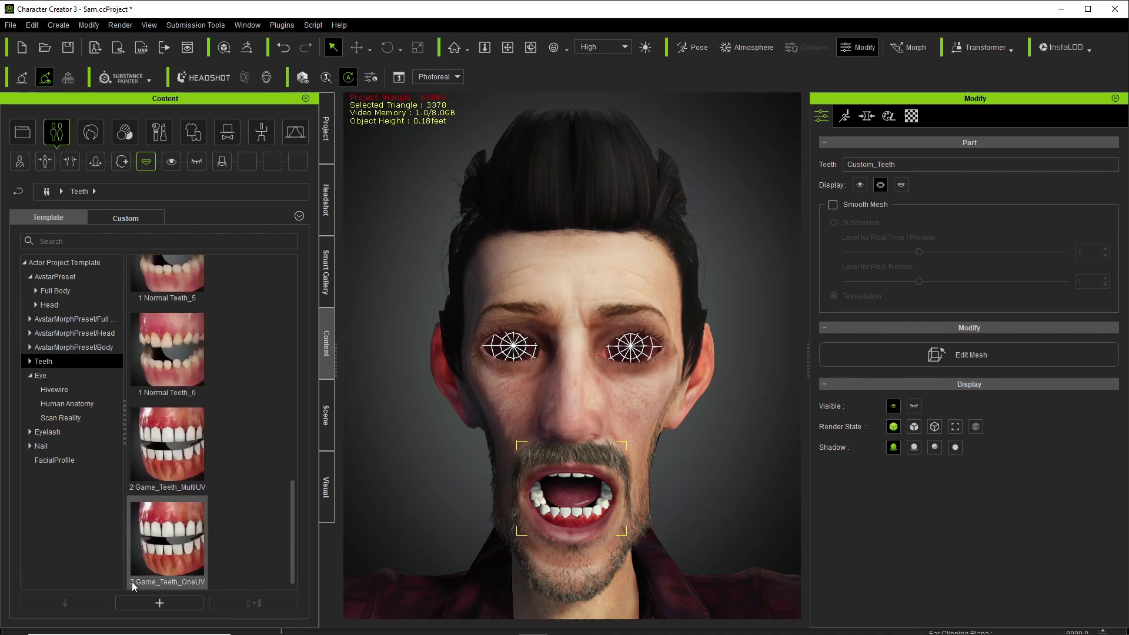
pyautogui.moveTo(195, 588)
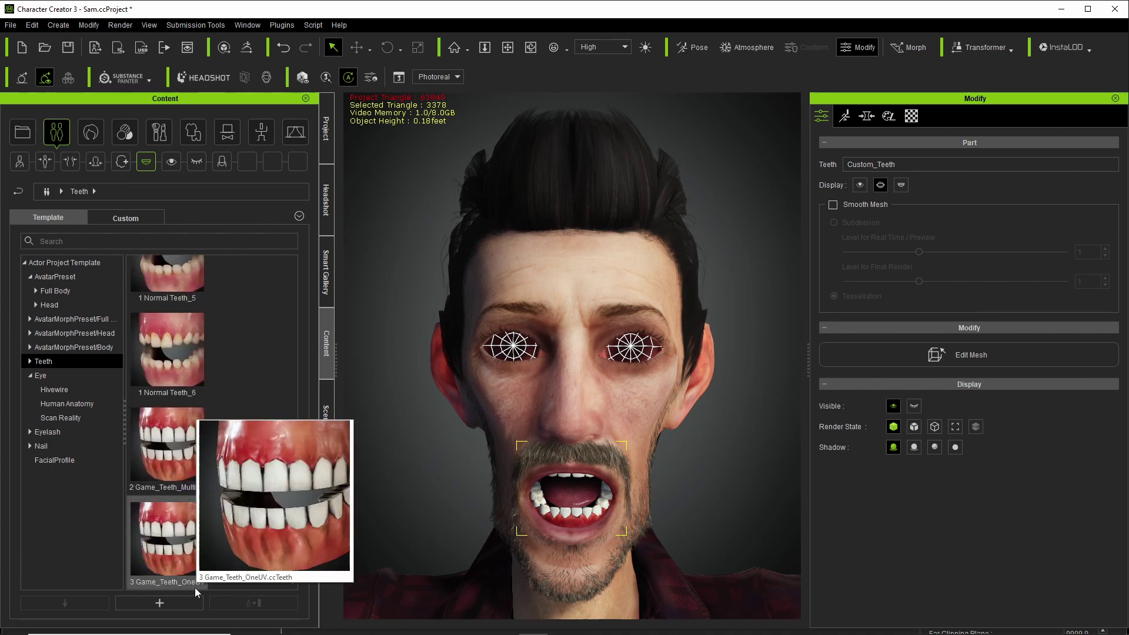
pyautogui.doubleClick(172, 541)
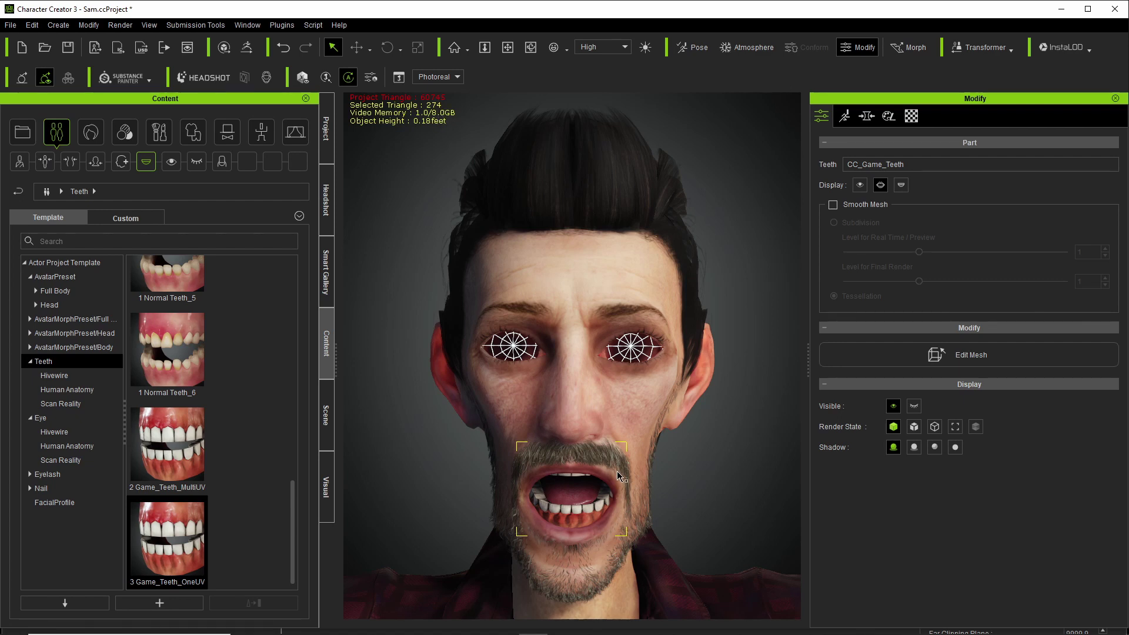
# Select the whole character and close Sam's mouth.
pyautogui.click(130, 26)
pyautogui.moveTo(89, 27)
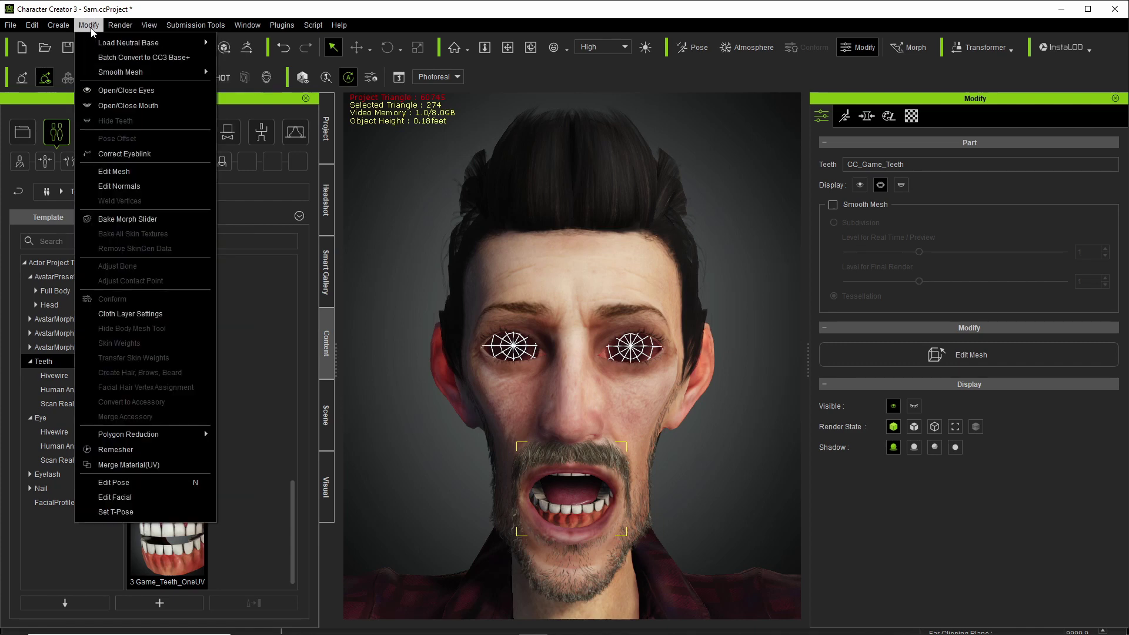
pyautogui.click(179, 118)
pyautogui.click(89, 26)
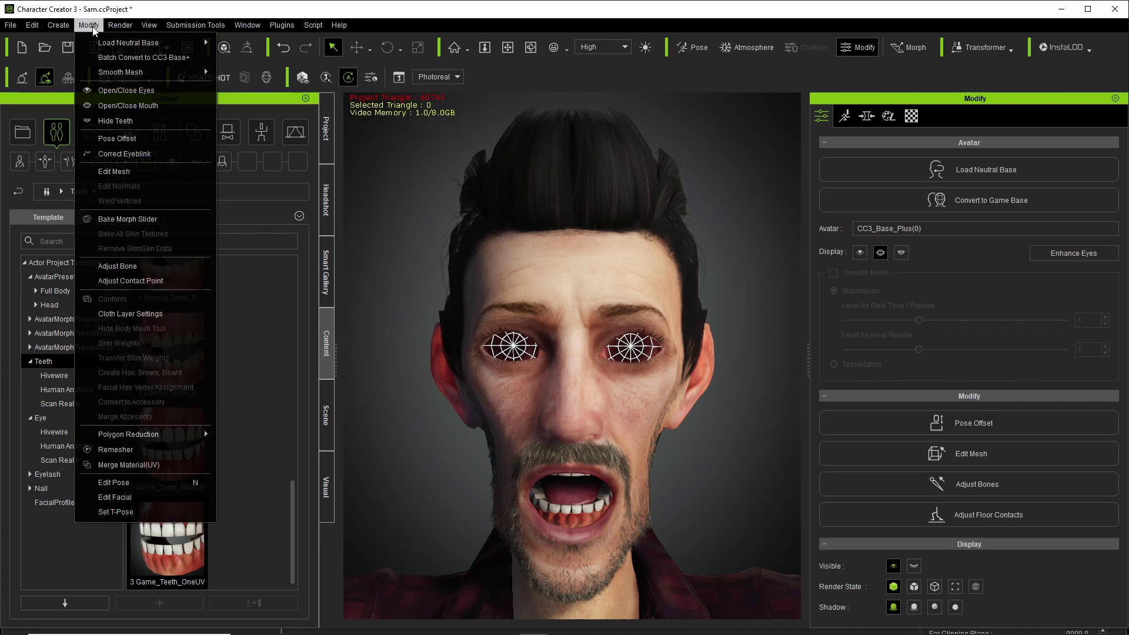
pyautogui.click(124, 106)
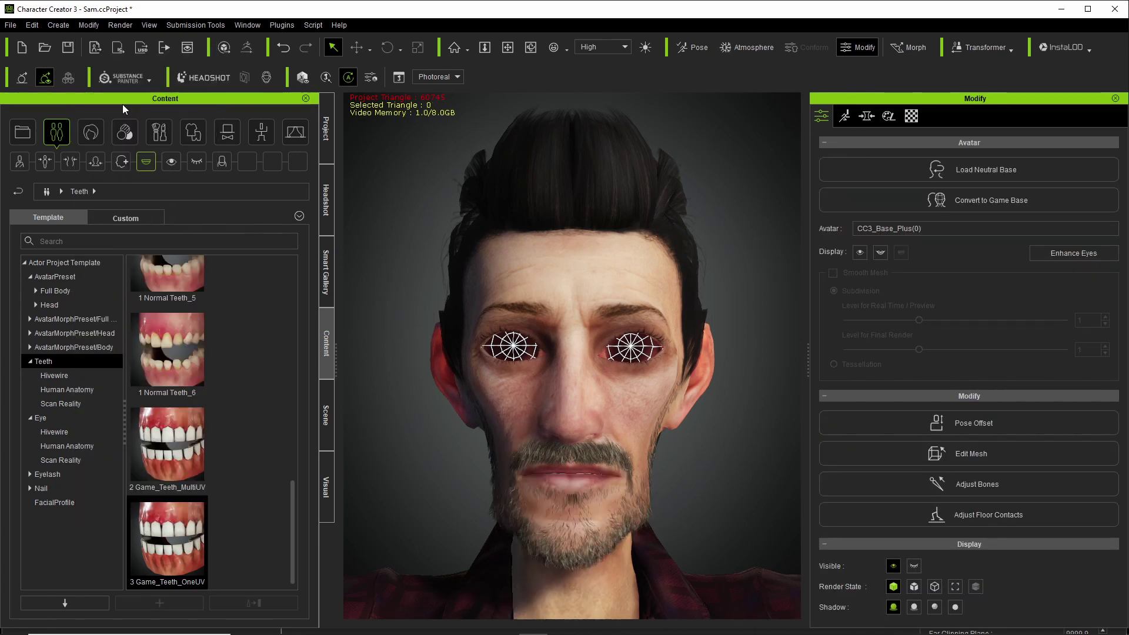
# Set CC_Game_Eye's Render State to Normal, then select CC3_Base_Plus(0) in the Scene tree.
pyautogui.click(500, 348)
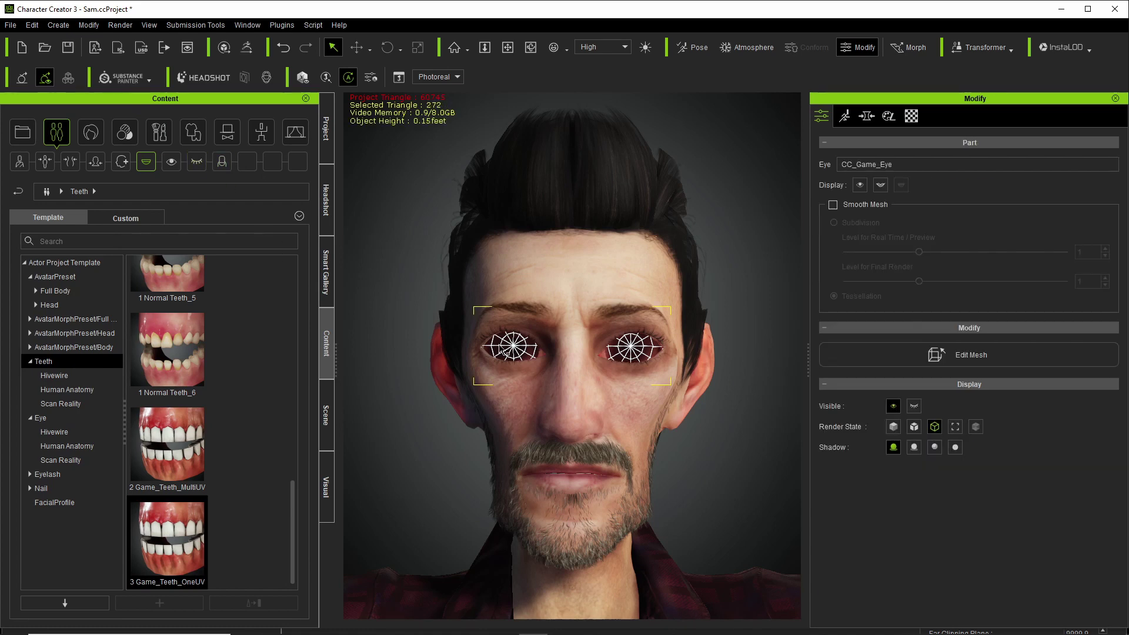
pyautogui.click(330, 406)
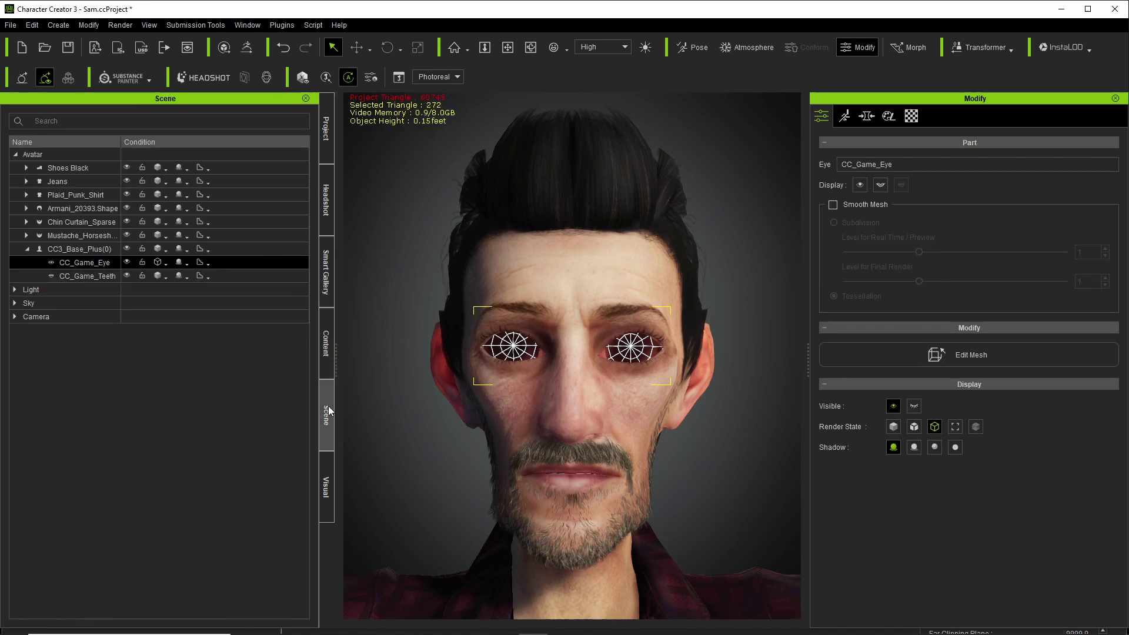
pyautogui.click(165, 262)
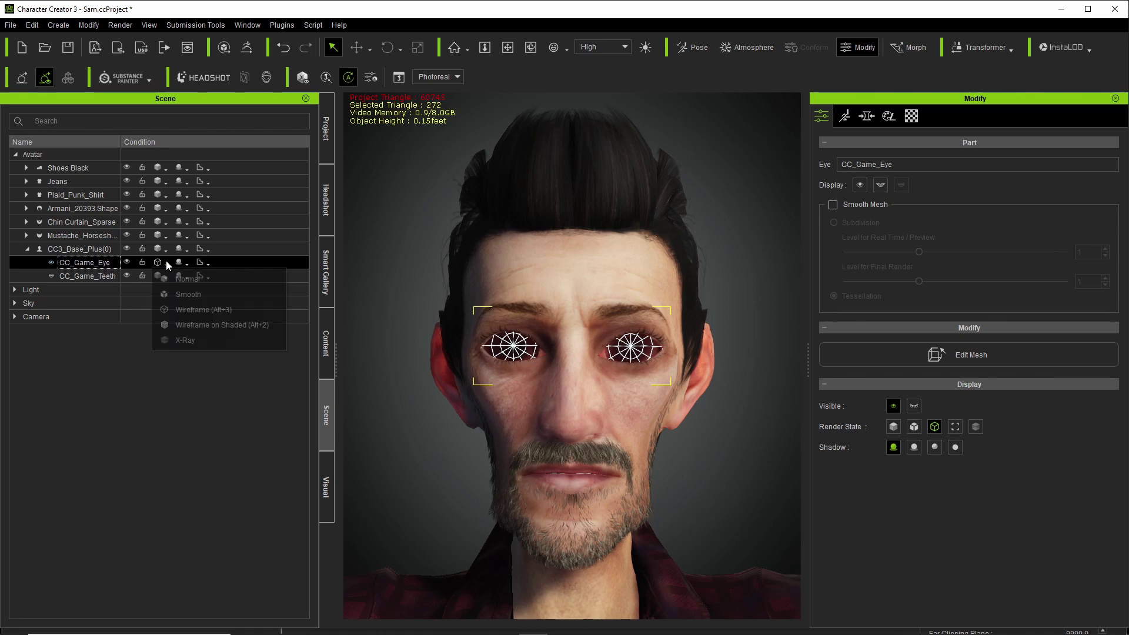
pyautogui.click(174, 278)
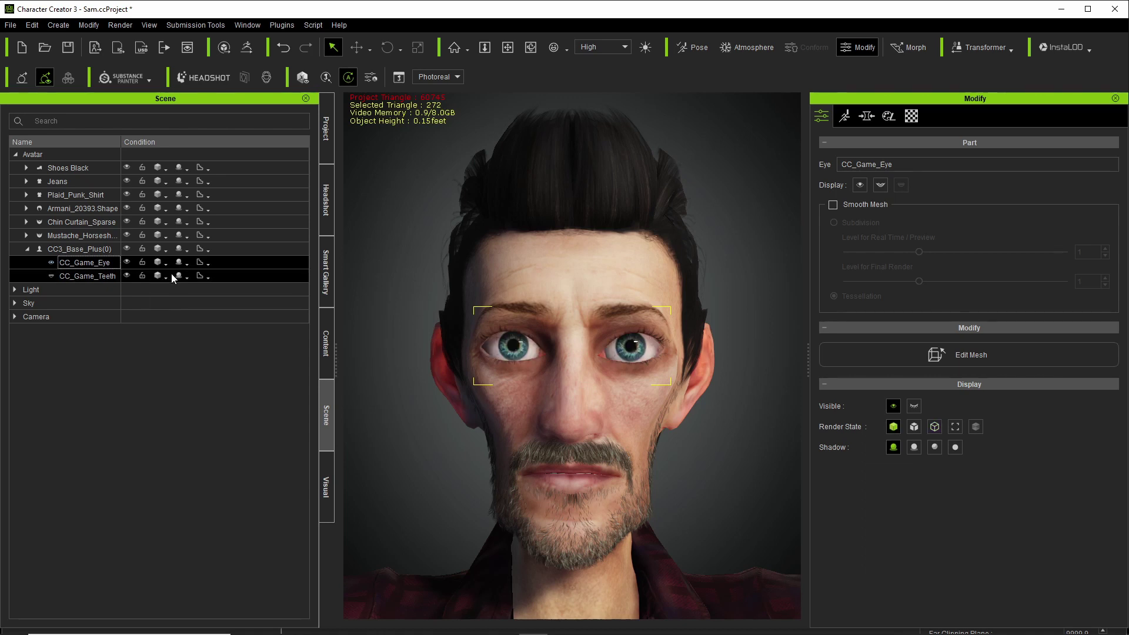
pyautogui.click(731, 268)
pyautogui.scroll(-5, 770, 330)
pyautogui.click(90, 250)
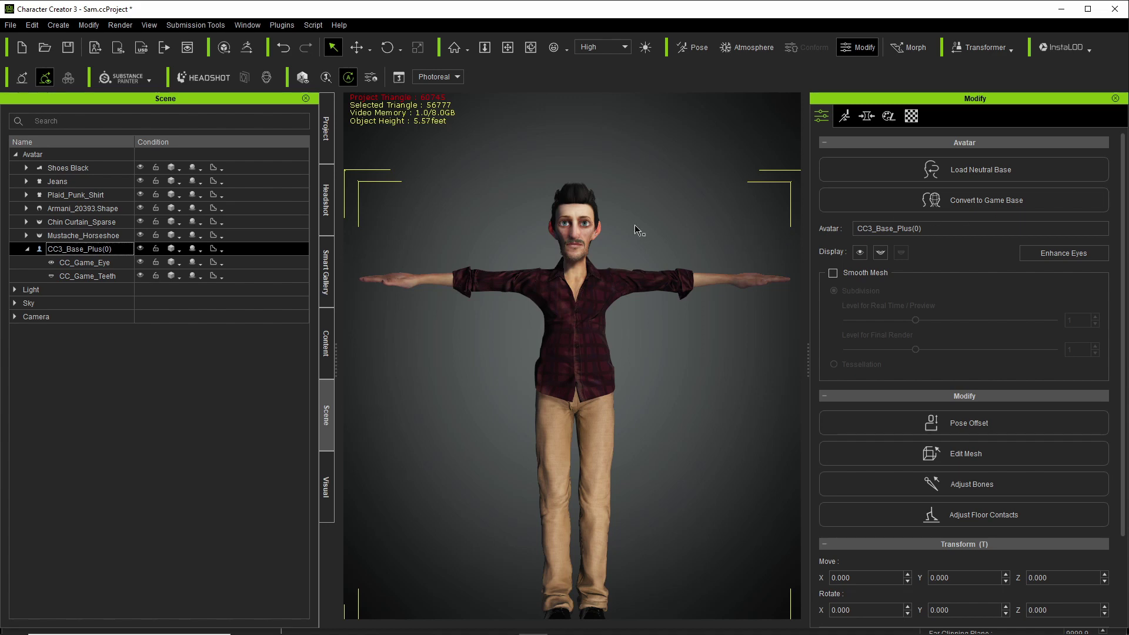
# Convert Sam to a Single Material game base with 2048 maximum texture size.
pyautogui.click(990, 200)
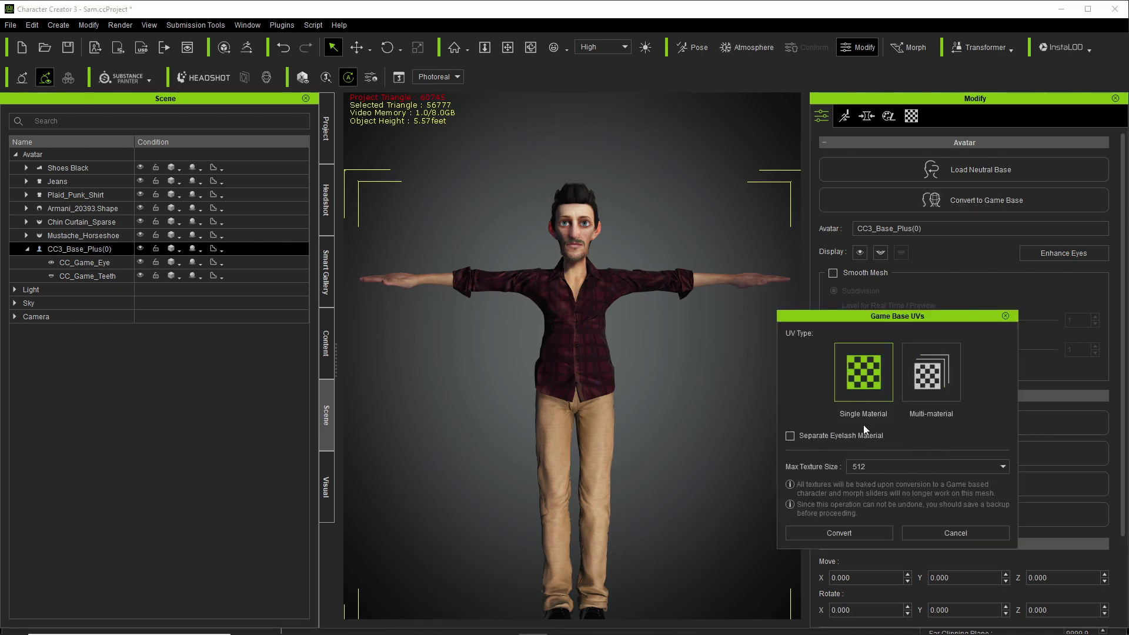
pyautogui.click(873, 467)
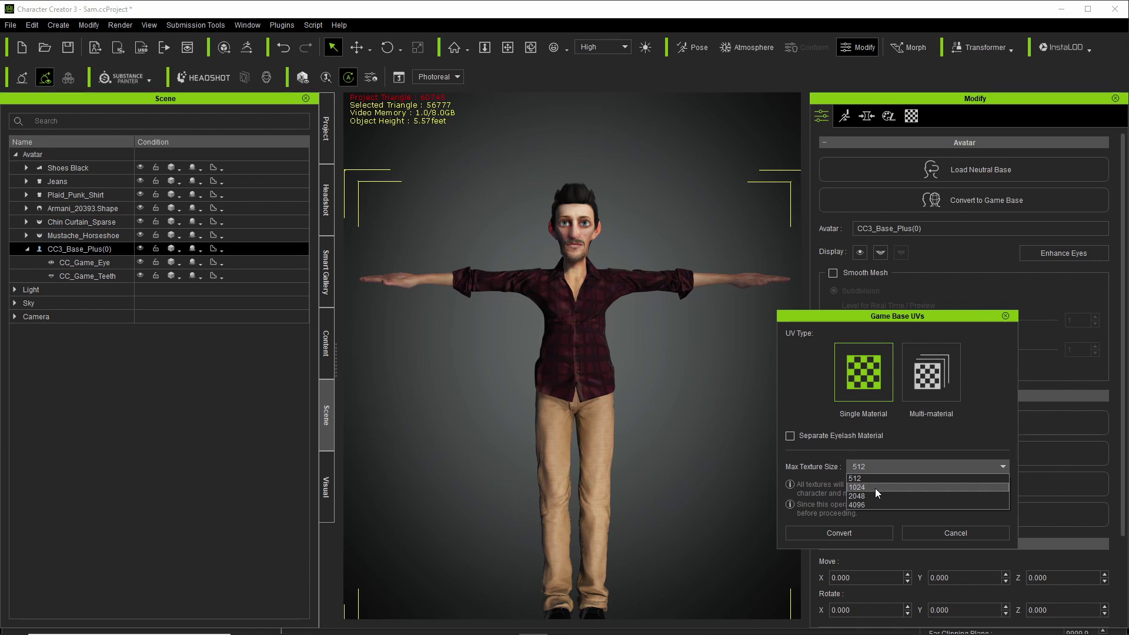
pyautogui.click(875, 488)
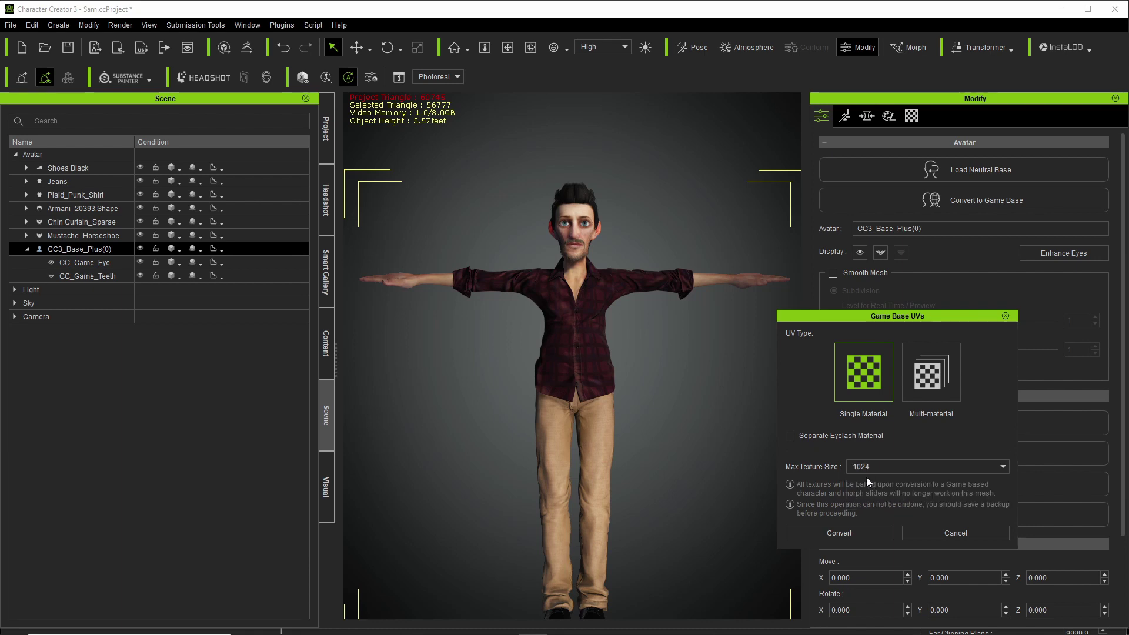
pyautogui.click(861, 536)
pyautogui.click(518, 347)
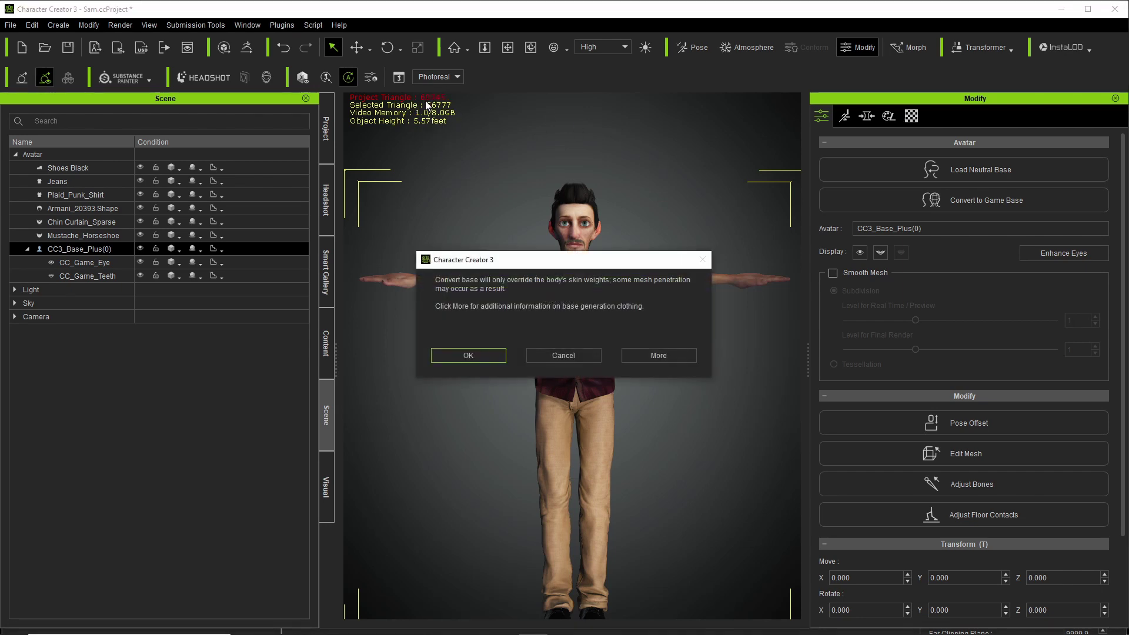
pyautogui.click(480, 361)
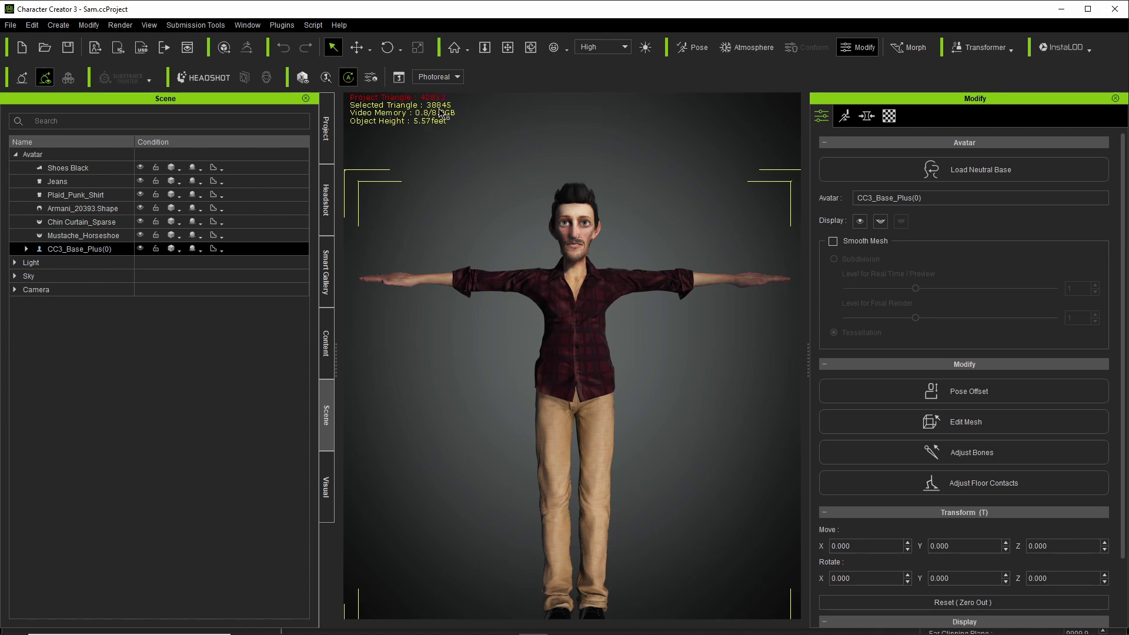
pyautogui.click(491, 140)
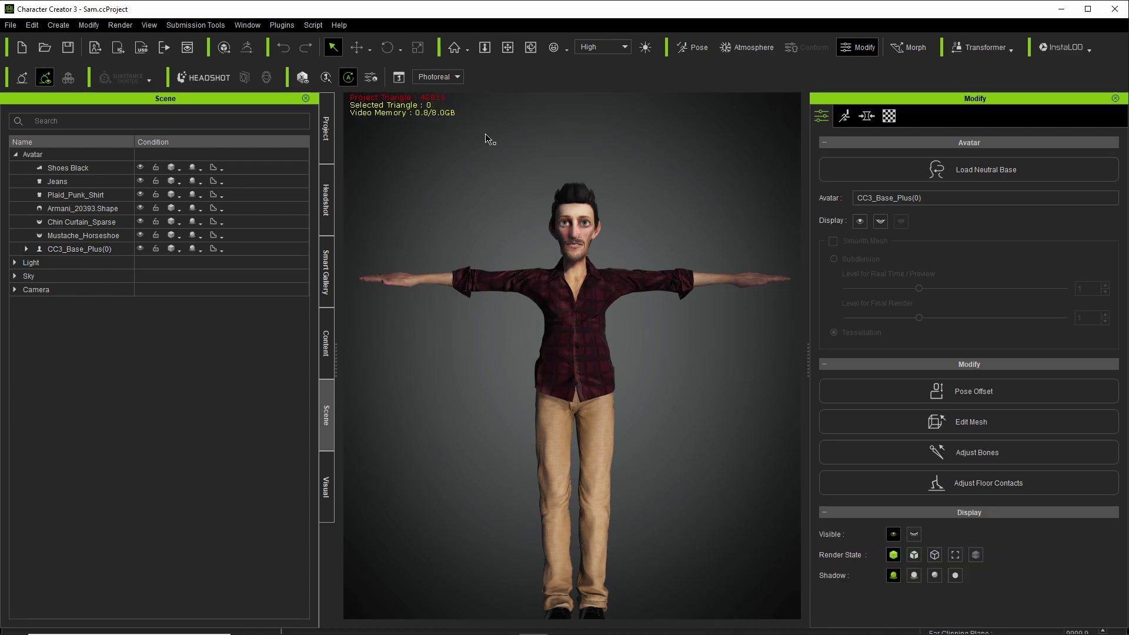
pyautogui.click(584, 274)
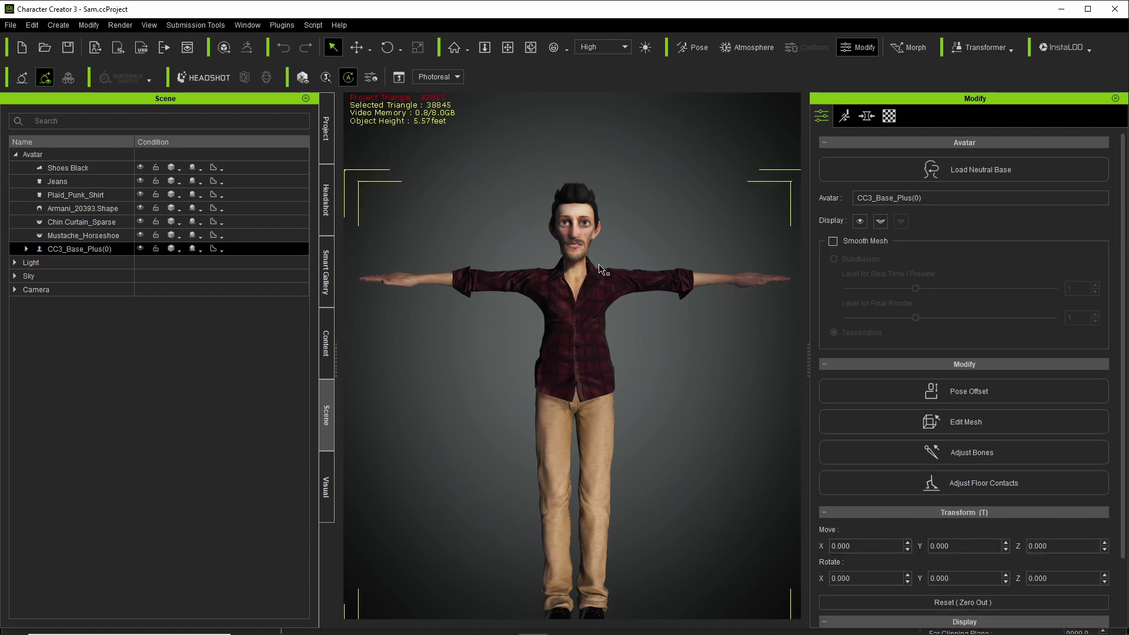
pyautogui.click(185, 290)
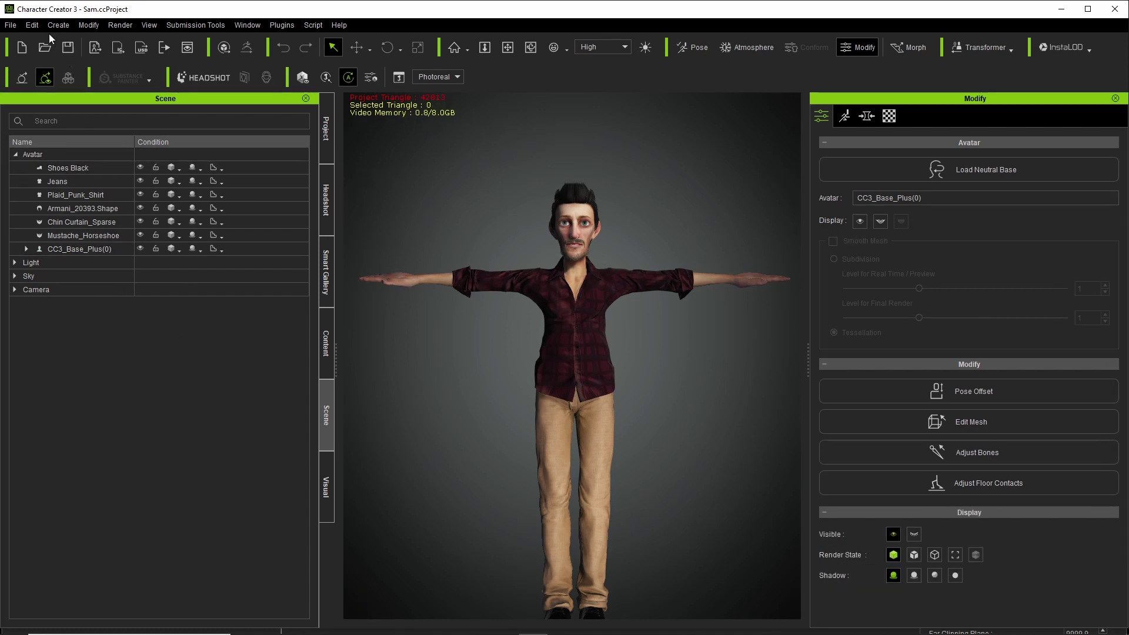
# Export the character as an iAvatar using InstaLOD Remesher at Normal target and 2048 bake size.
pyautogui.click(117, 51)
pyautogui.click(11, 25)
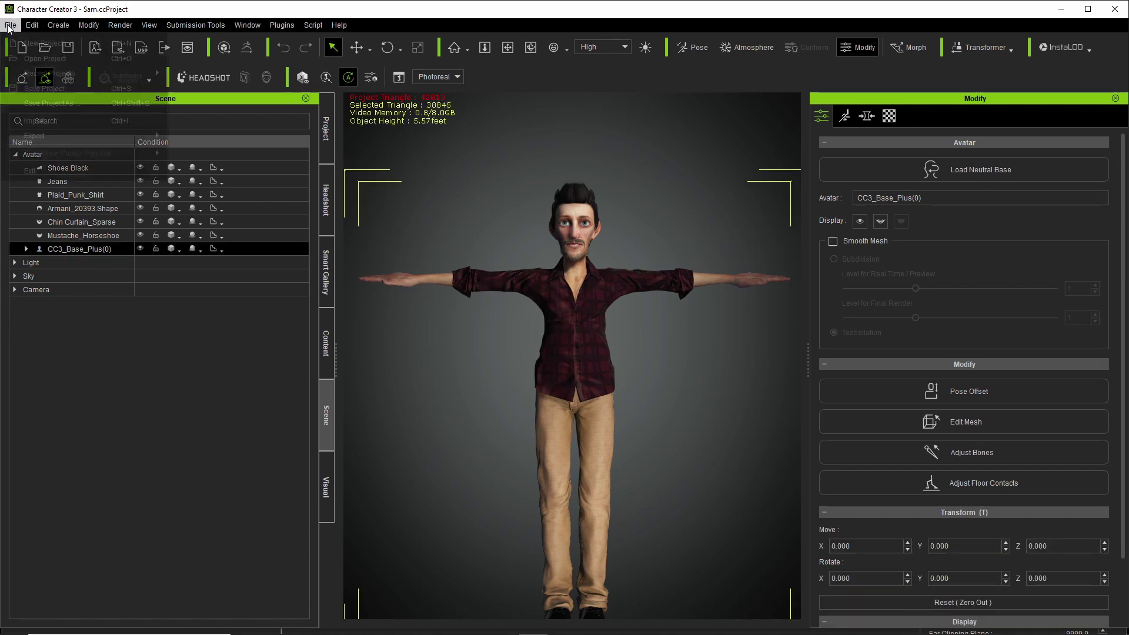
pyautogui.moveTo(88, 136)
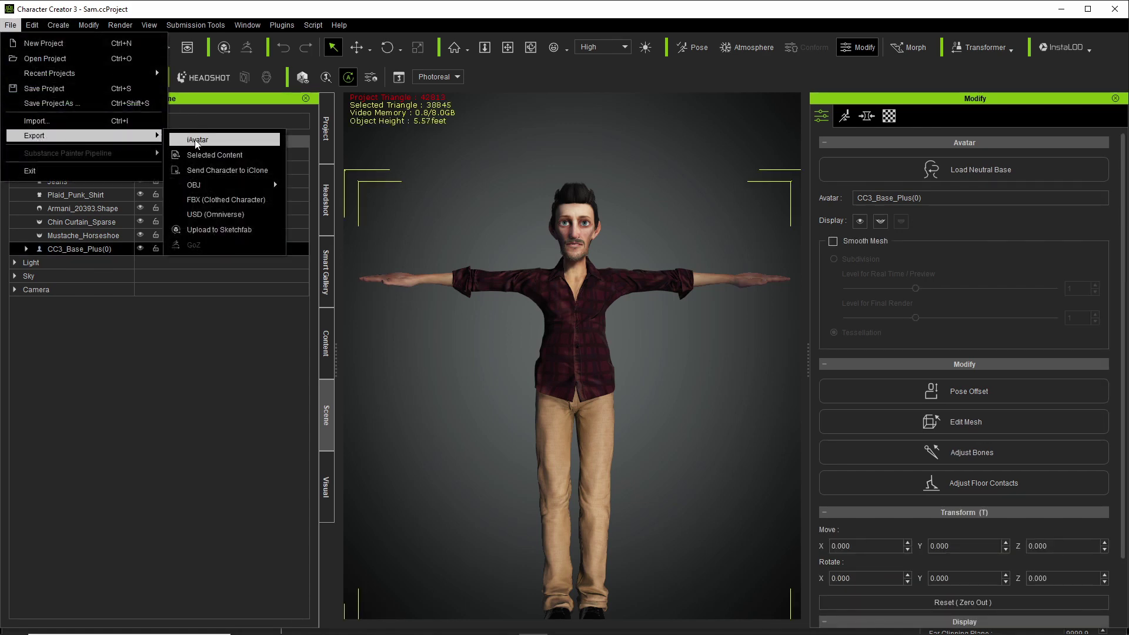
pyautogui.click(210, 140)
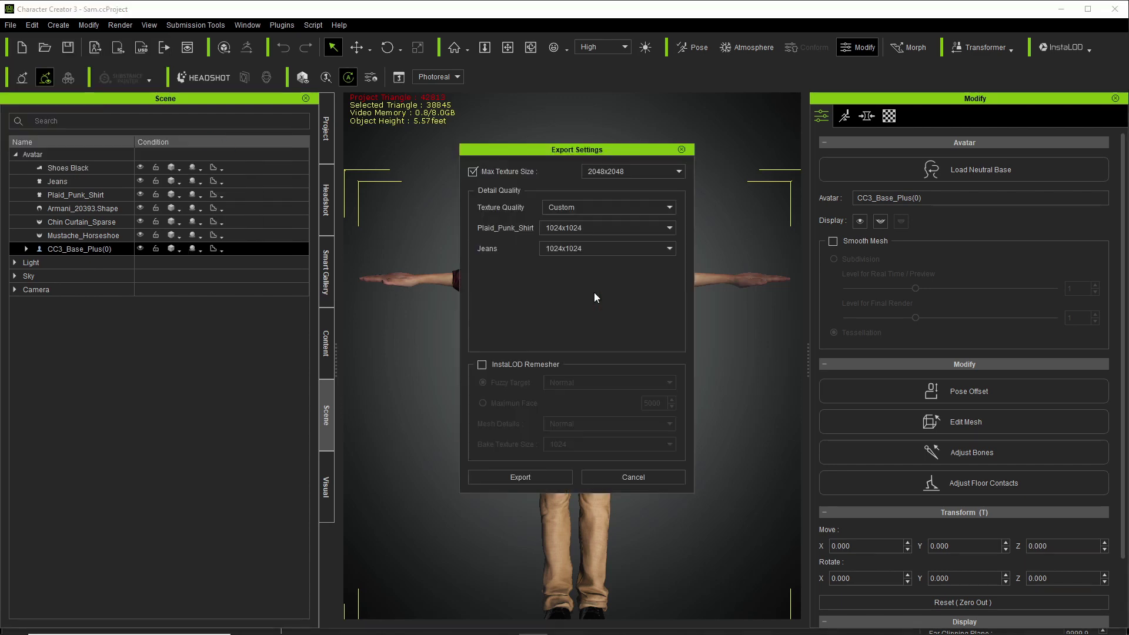
pyautogui.click(520, 365)
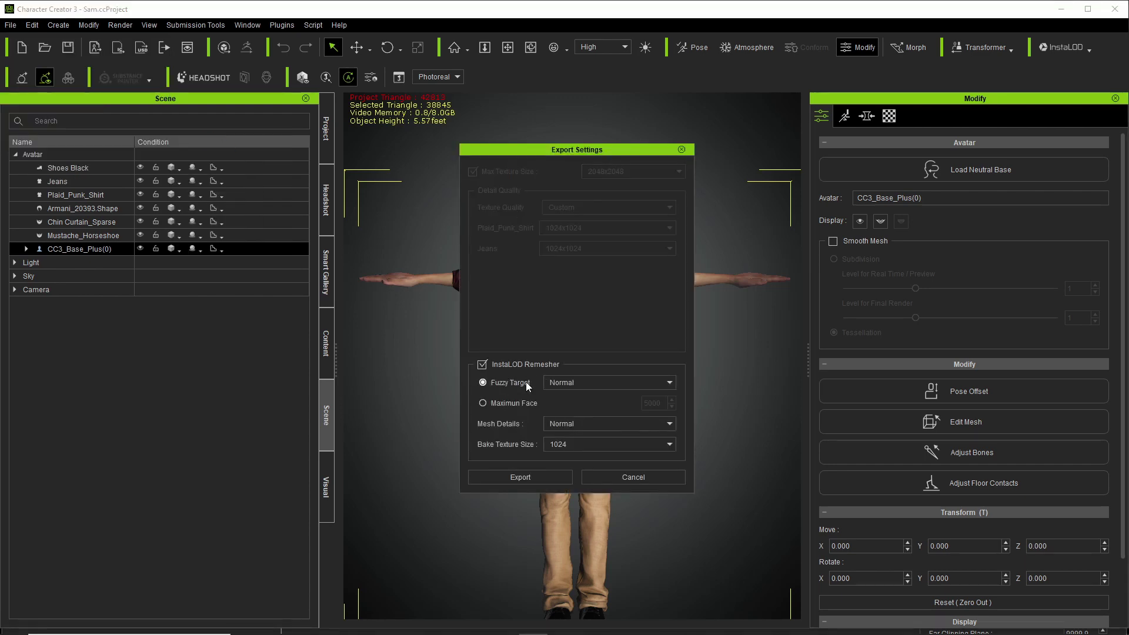
pyautogui.click(587, 384)
pyautogui.click(586, 385)
pyautogui.click(568, 445)
pyautogui.click(574, 464)
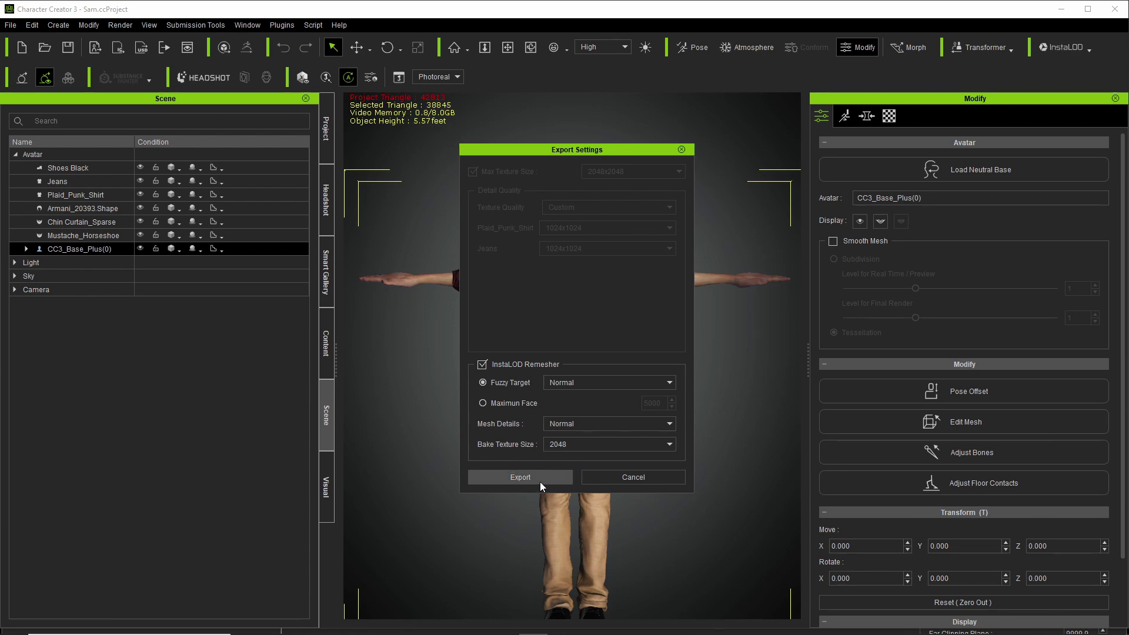
pyautogui.click(540, 482)
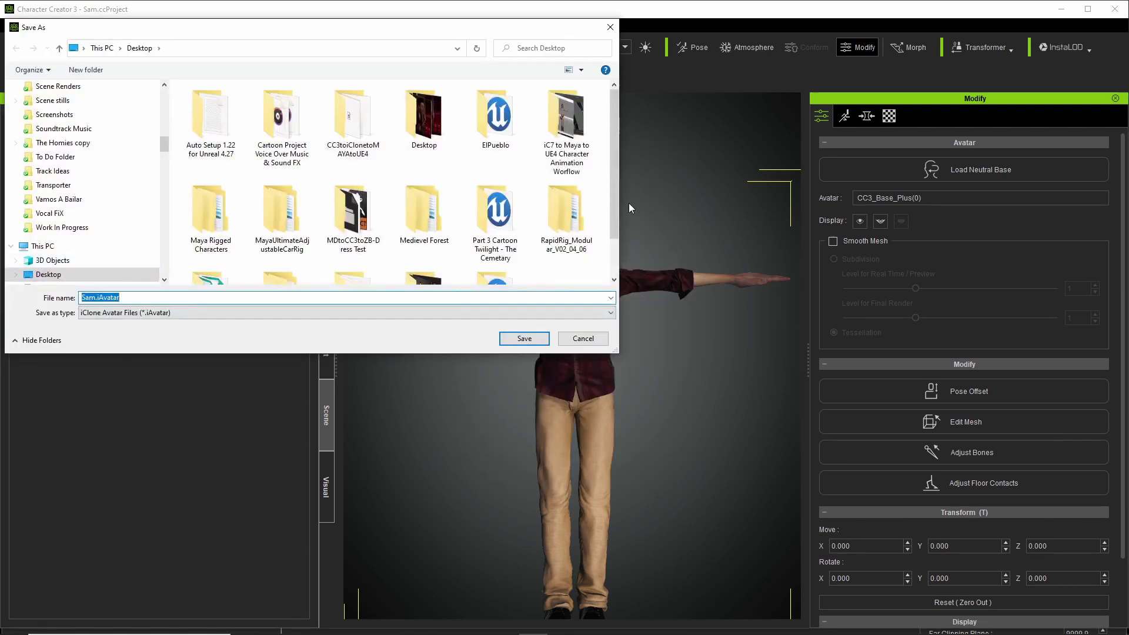
# Save the remeshed file as SamLODNormal.iAvatar.
pyautogui.scroll(-2, 612, 188)
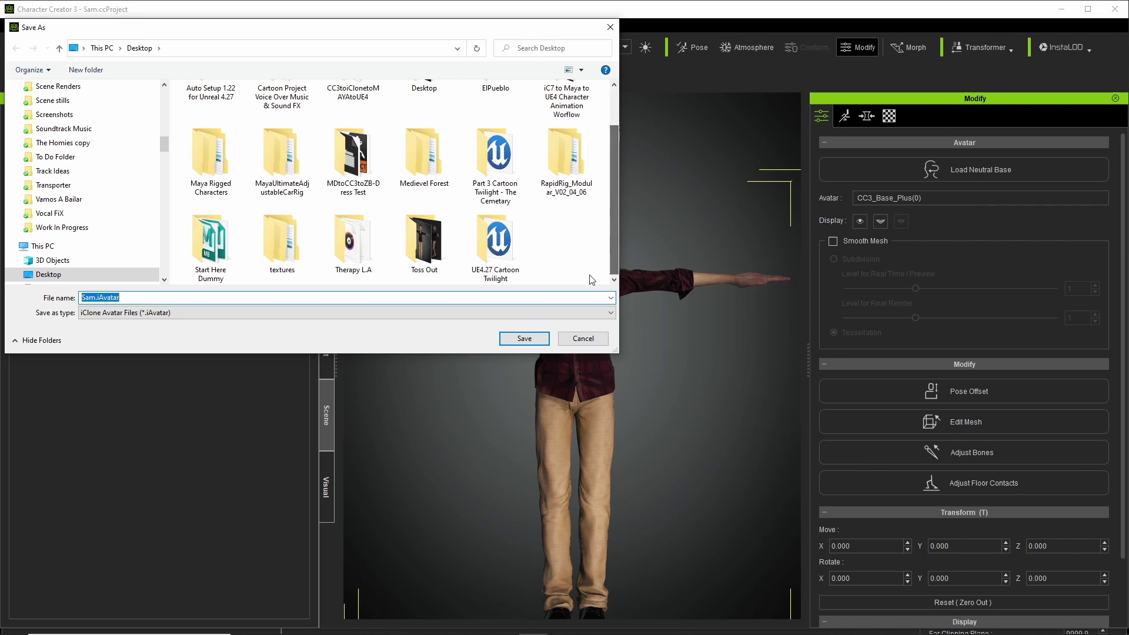
pyautogui.click(95, 298)
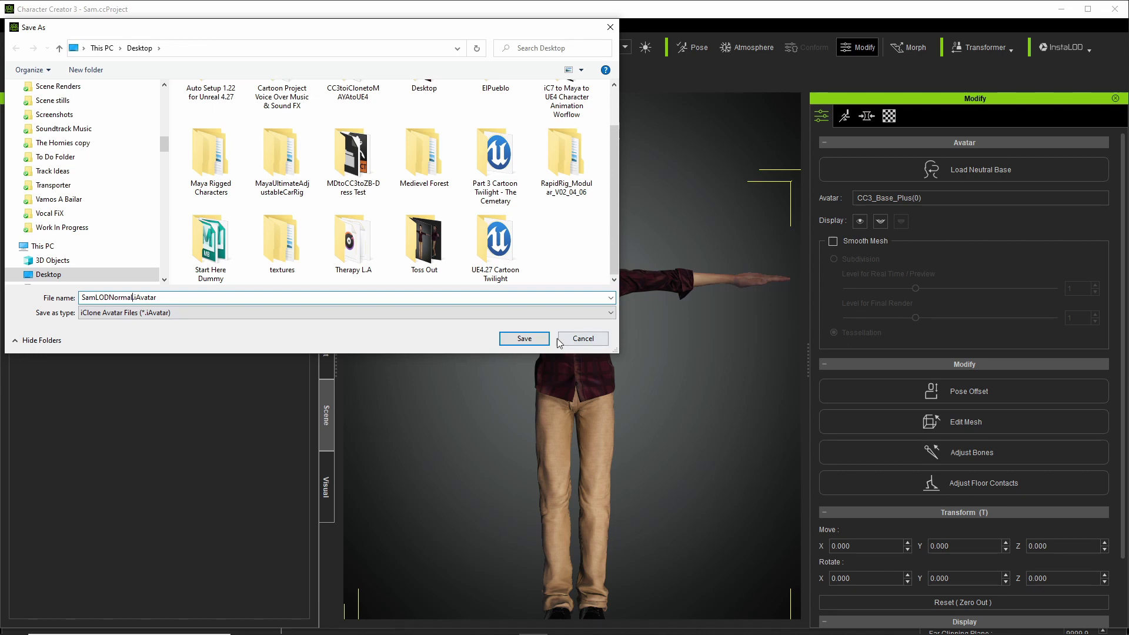
pyautogui.click(524, 338)
pyautogui.click(839, 343)
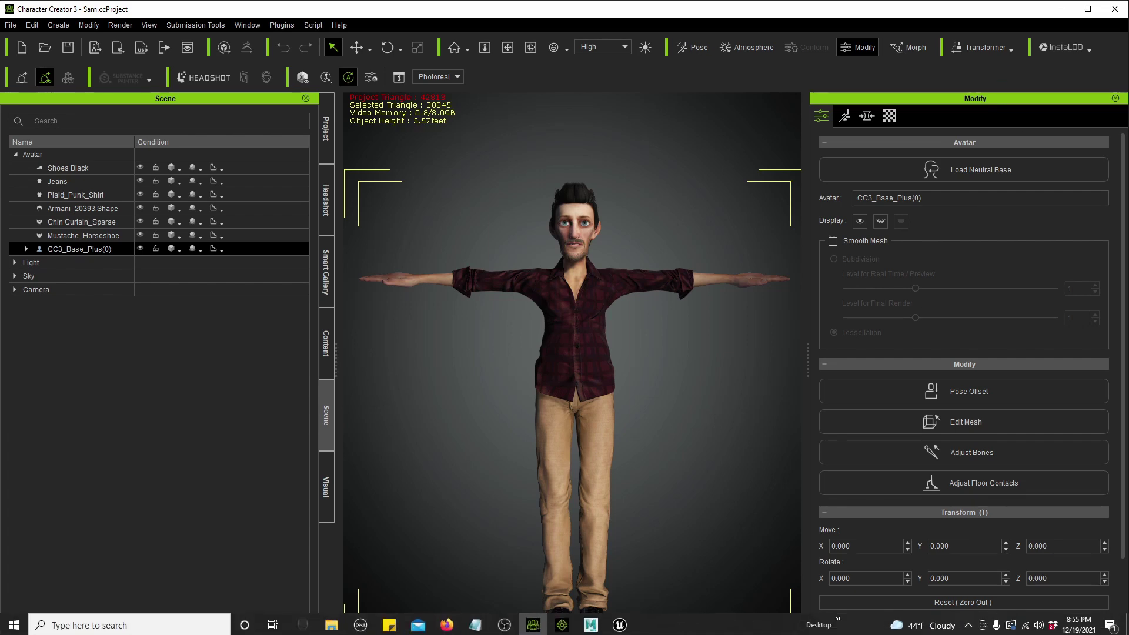
# Switch to iClone 7 and play the two characters' dance animation.
pyautogui.click(562, 626)
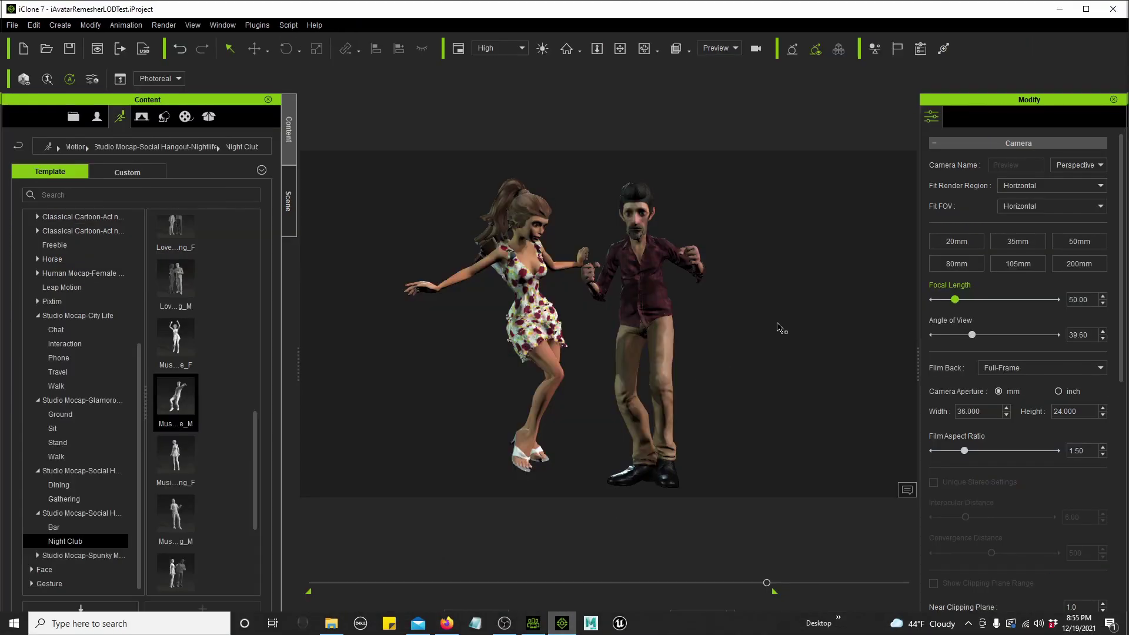
pyautogui.click(519, 616)
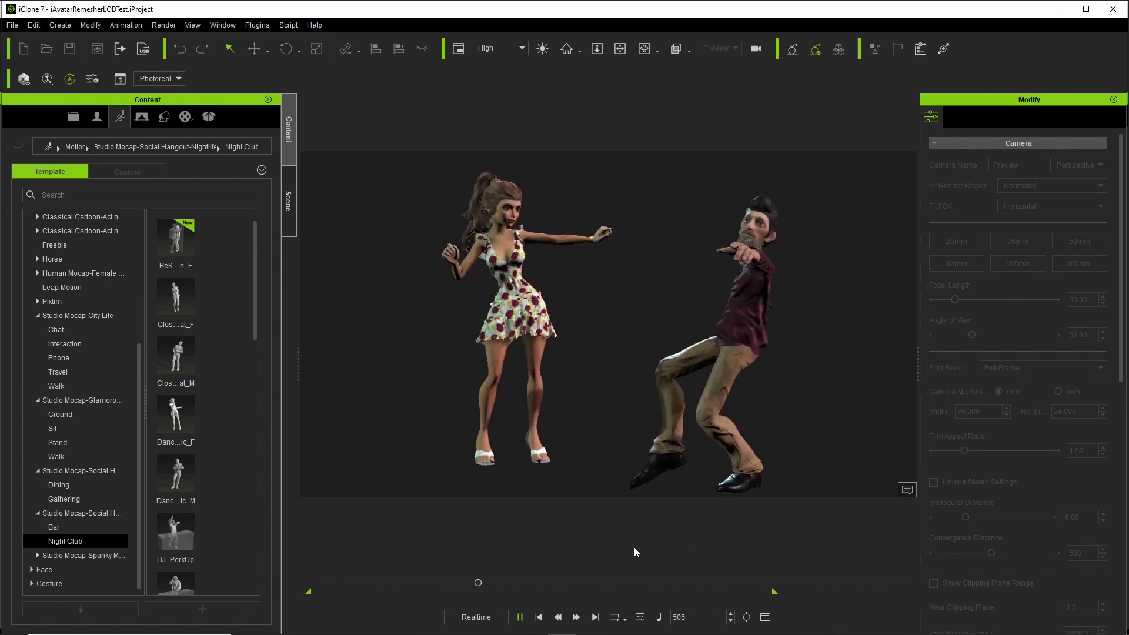
pyautogui.scroll(-10, 579, 381)
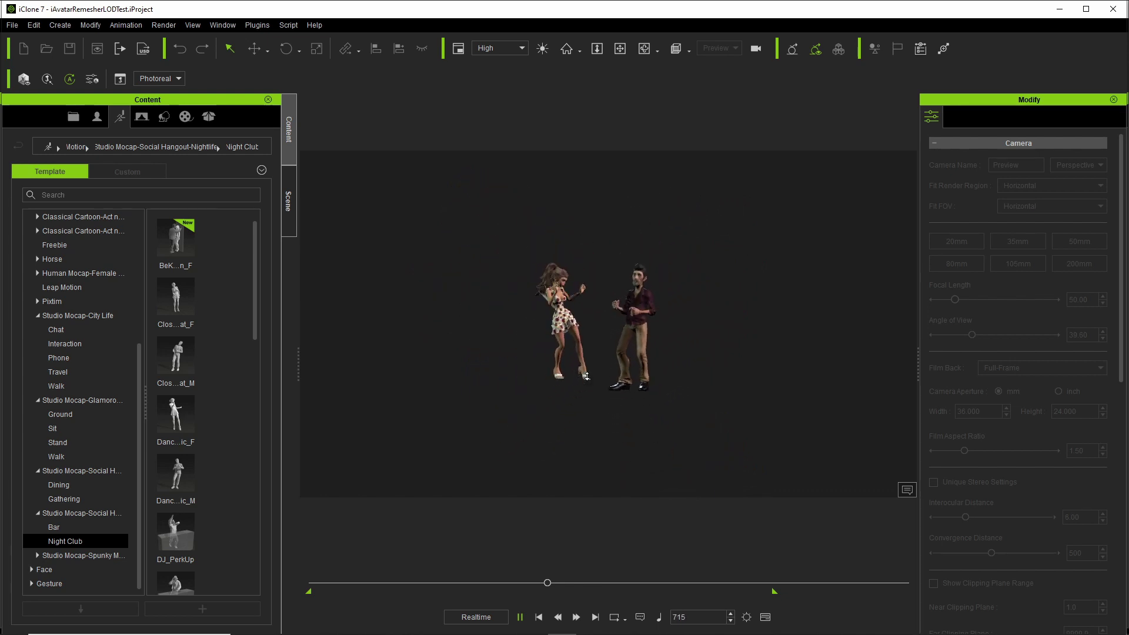
pyautogui.scroll(-4, 601, 398)
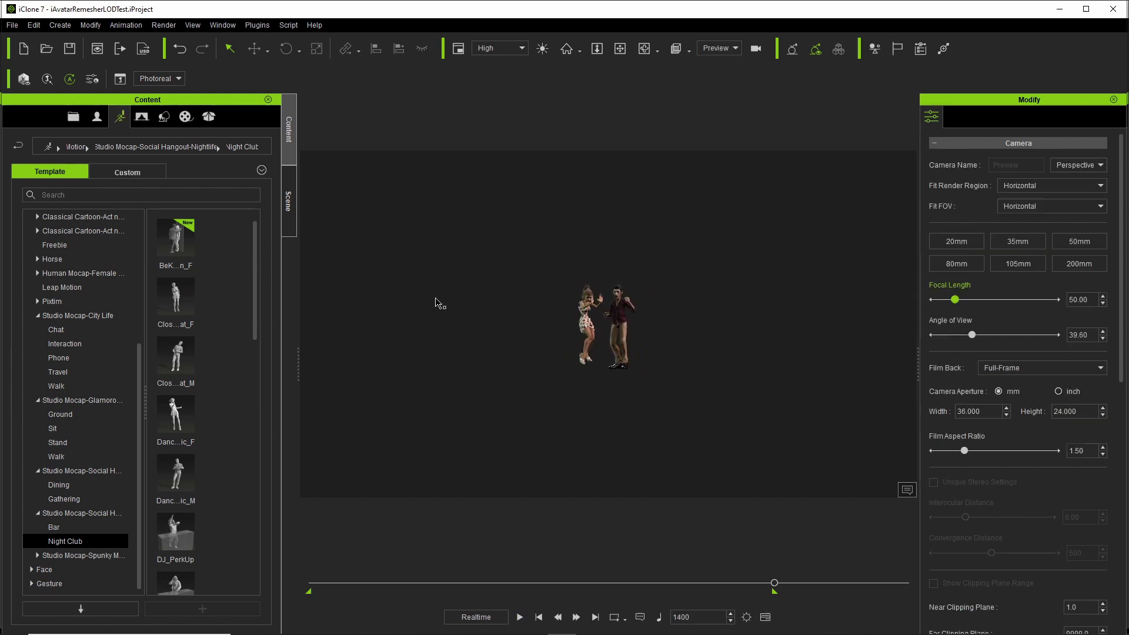
# Show the frame rate and triangle stats, replay the dance, then pause and rewind to frame 1.
pyautogui.hotkey('ctrl', 'shift', 'f')
pyautogui.press('space')
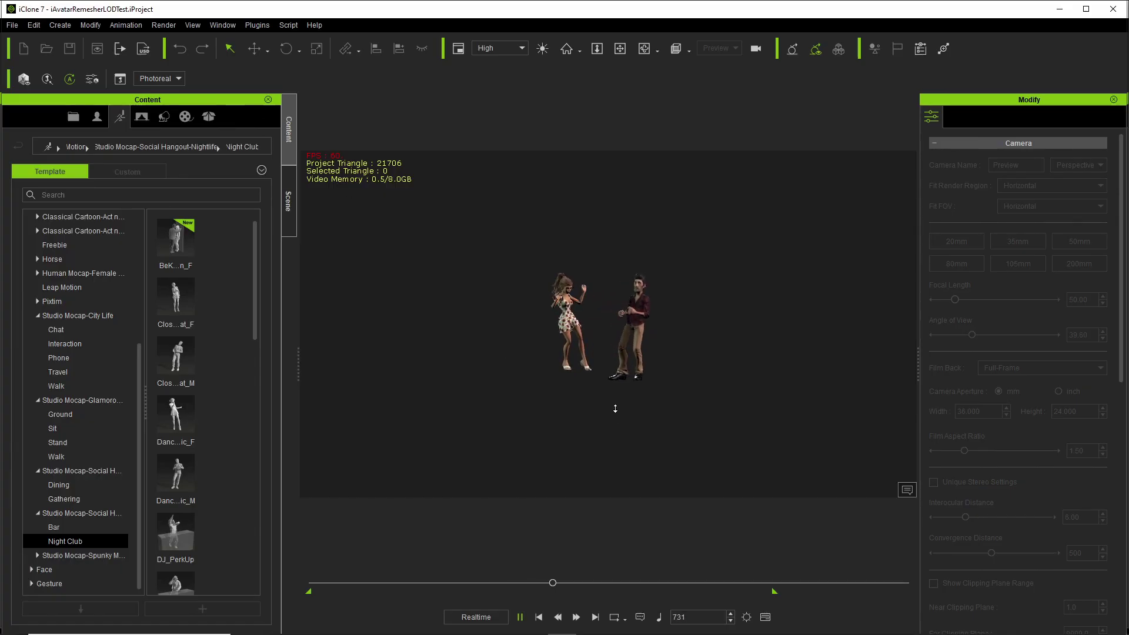
pyautogui.scroll(5, 597, 425)
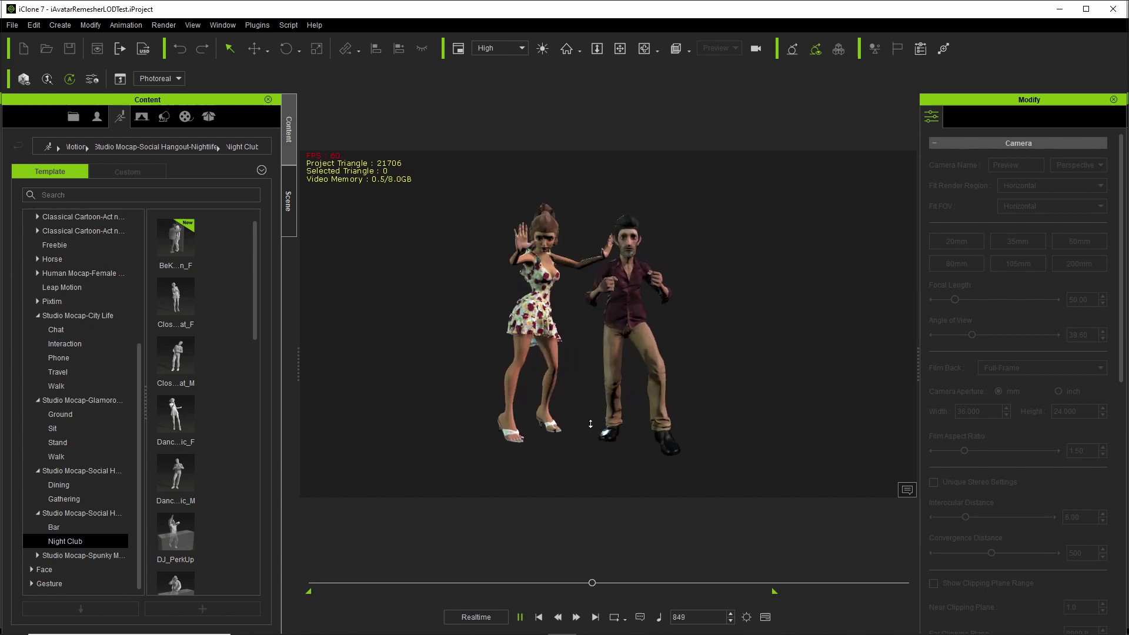
pyautogui.scroll(3, 576, 448)
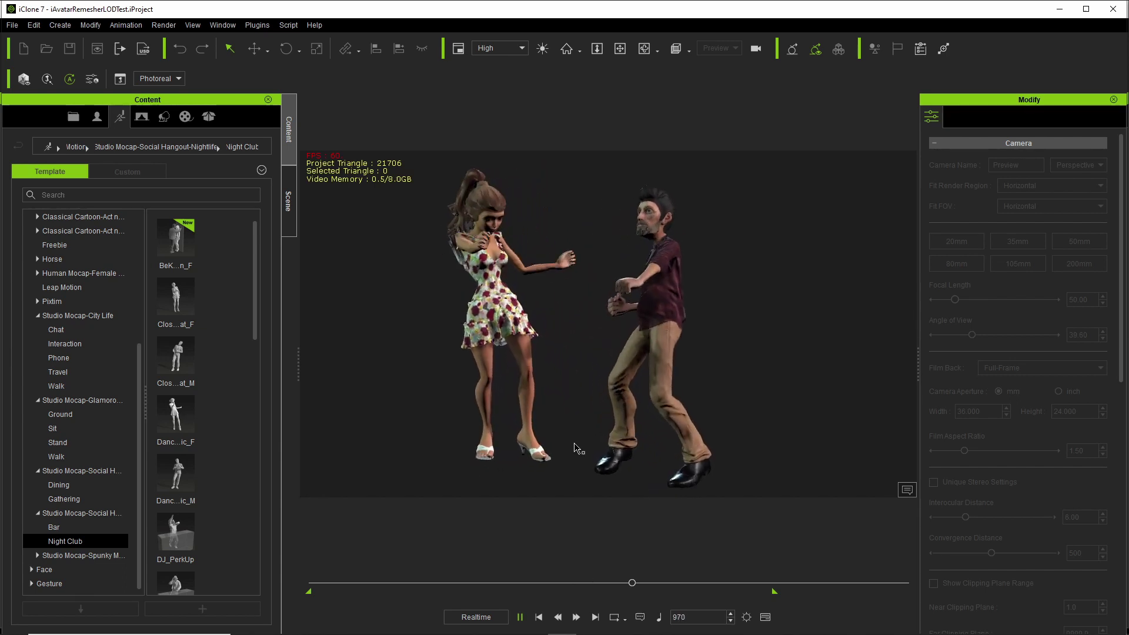
pyautogui.click(520, 617)
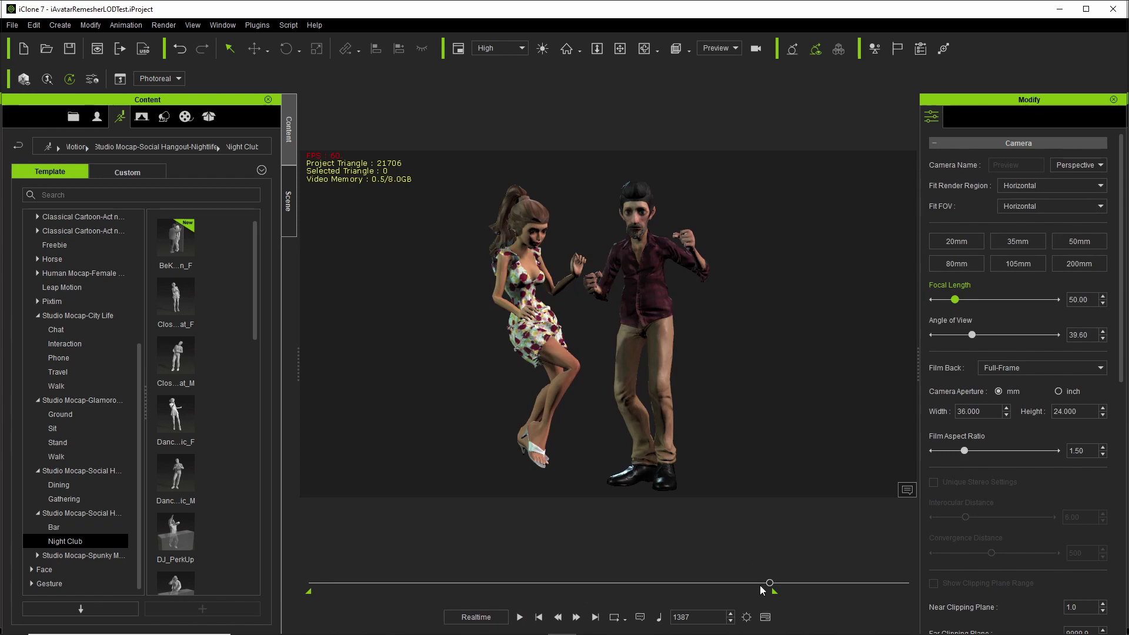
pyautogui.moveTo(770, 583); pyautogui.dragTo(295, 591)
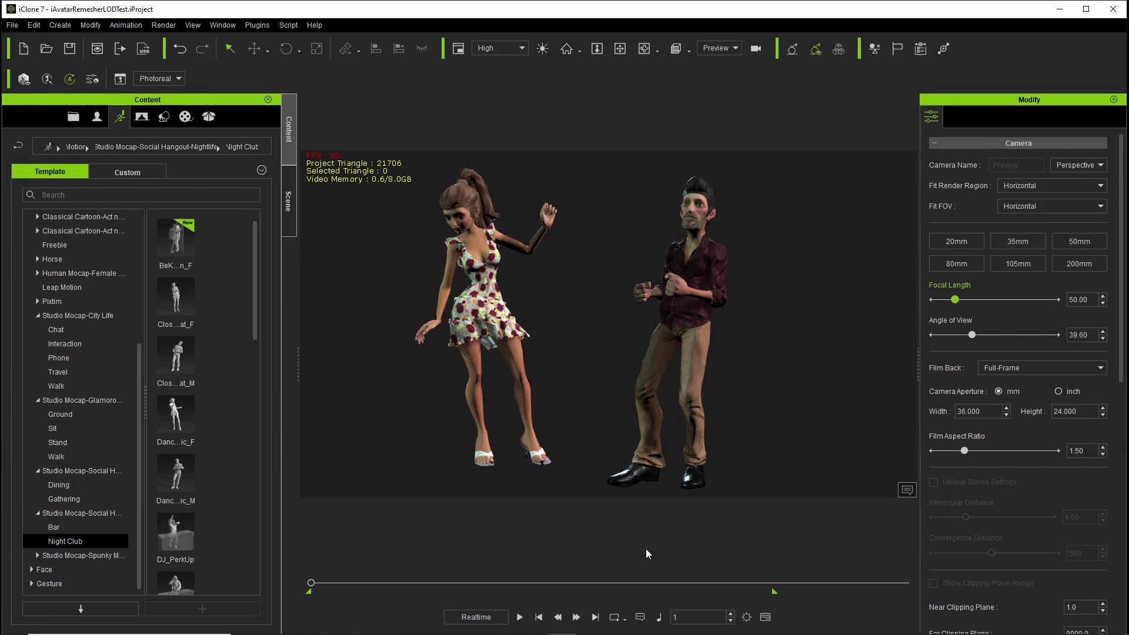
# Select the Sam Normal LOD2 dancer, then Fem Cartoon at Normal LOD, to view their settings.
pyautogui.click(701, 269)
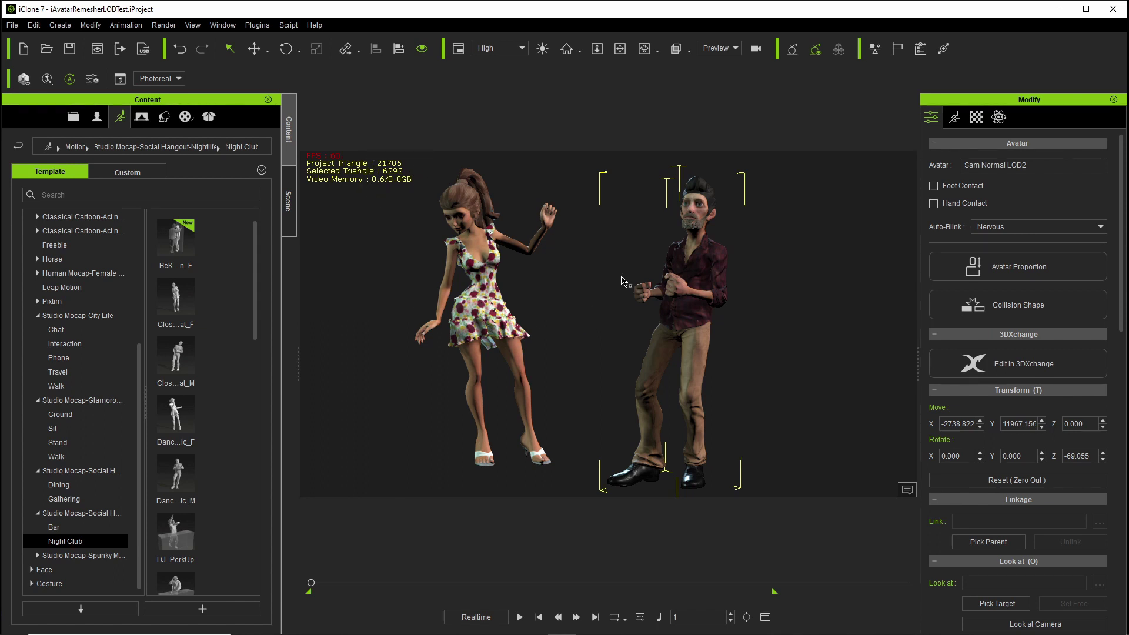
pyautogui.click(472, 290)
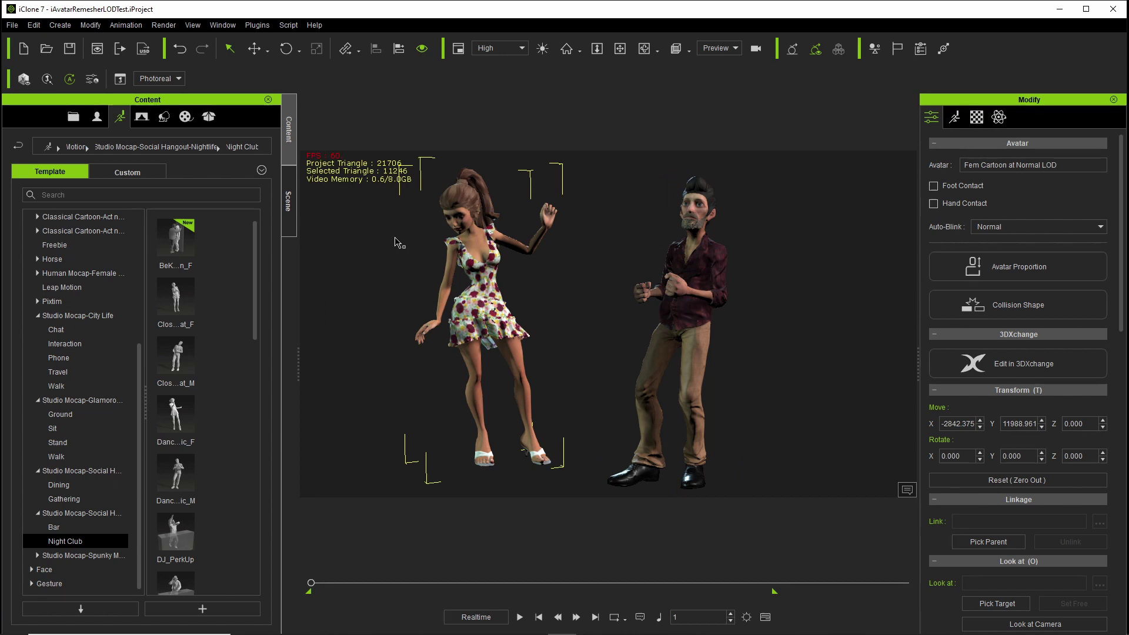